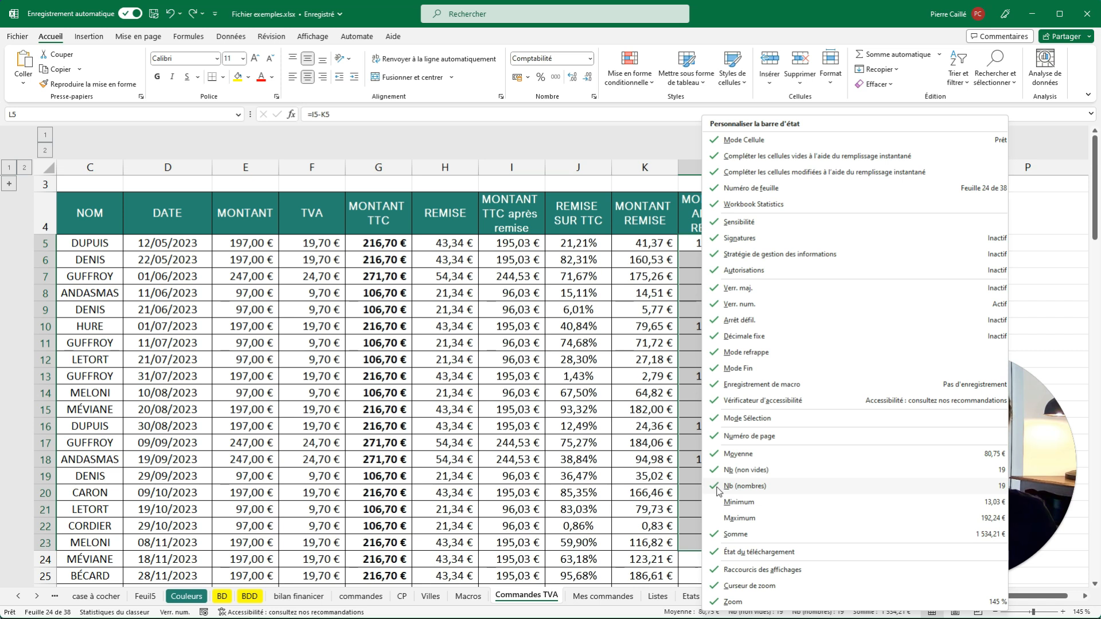
# - Add the Minimum and Maximum statistics to the status bar and select L6:M12 to compare the statistics
pyautogui.click(717, 503)
pyautogui.click(716, 519)
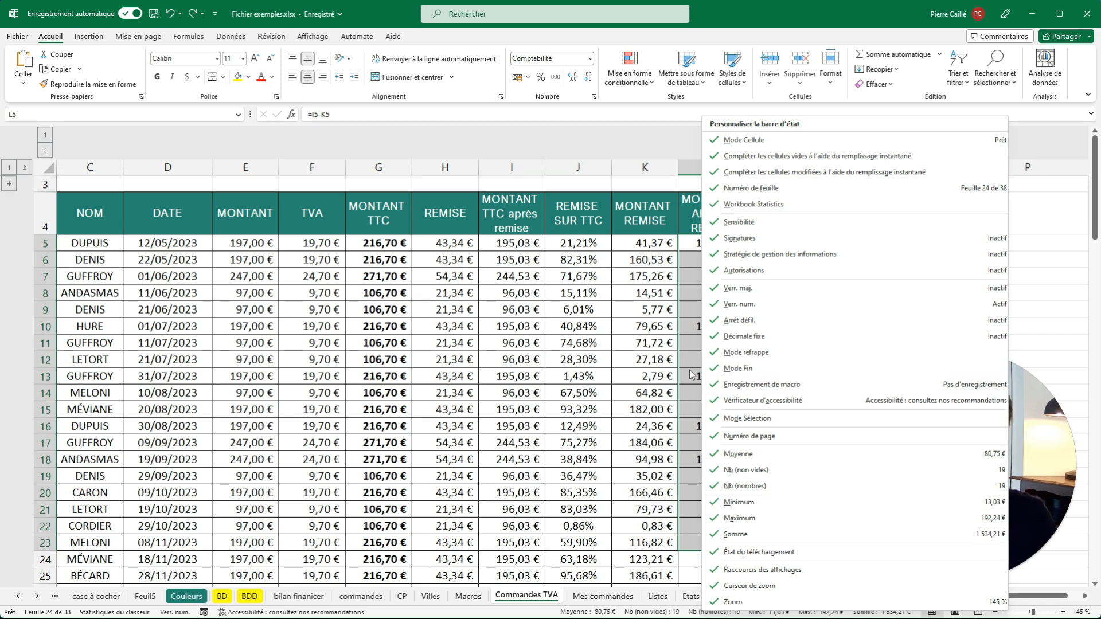
pyautogui.click(537, 615)
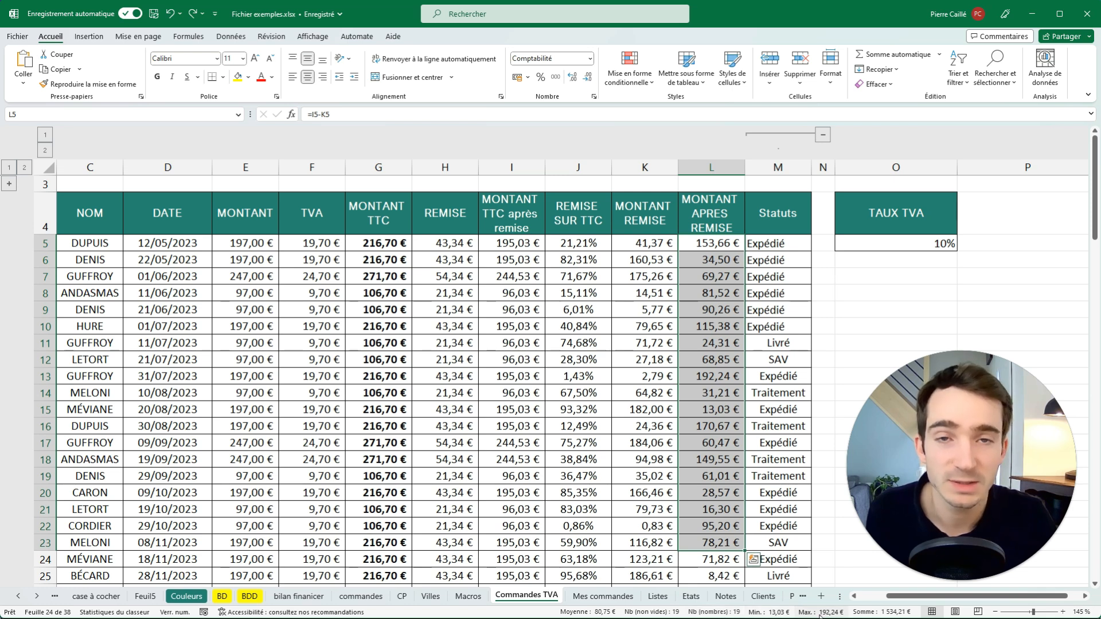
pyautogui.moveTo(717, 260); pyautogui.dragTo(783, 359)
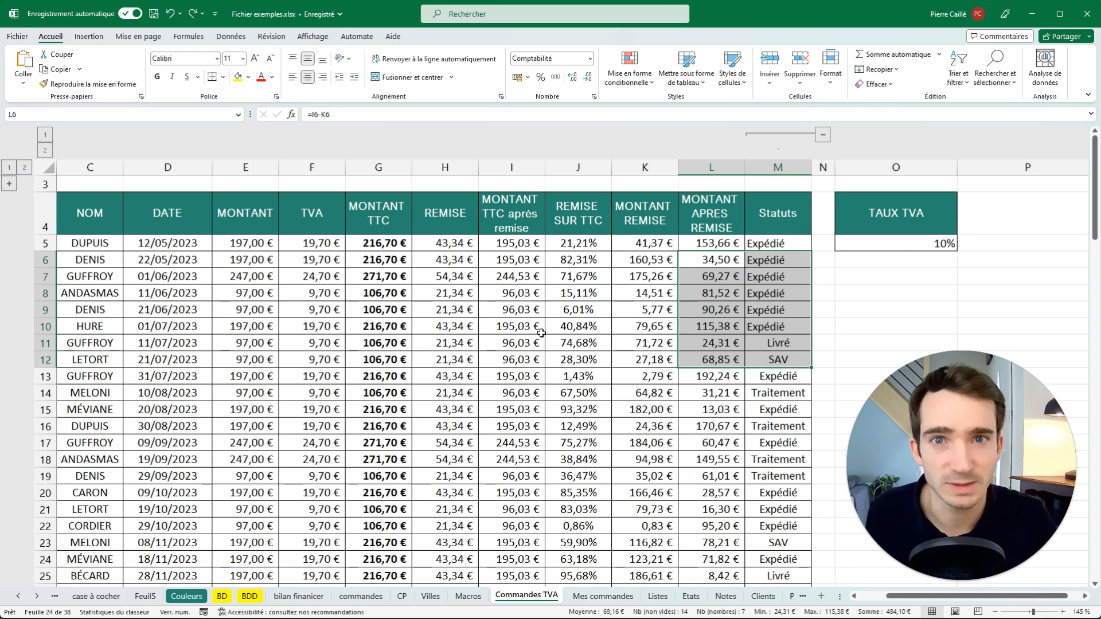
pyautogui.click(512, 327)
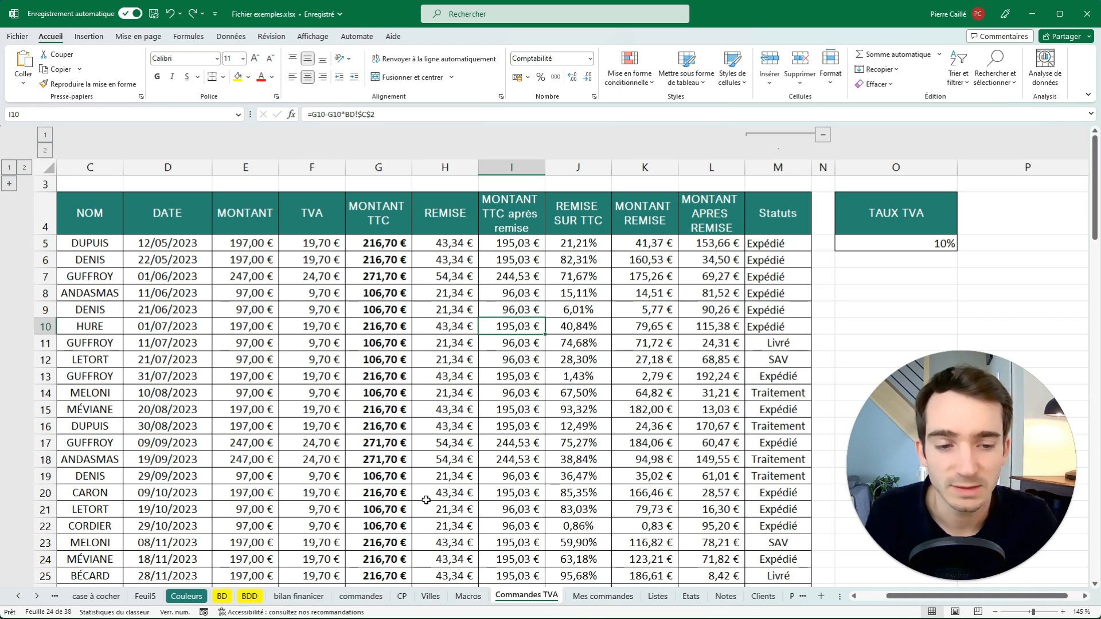
# - Browse through the workbook's sheets in both directions, passing by Mes commandes and Feuil6
pyautogui.click(37, 598)
pyautogui.click(38, 598)
pyautogui.click(37, 598)
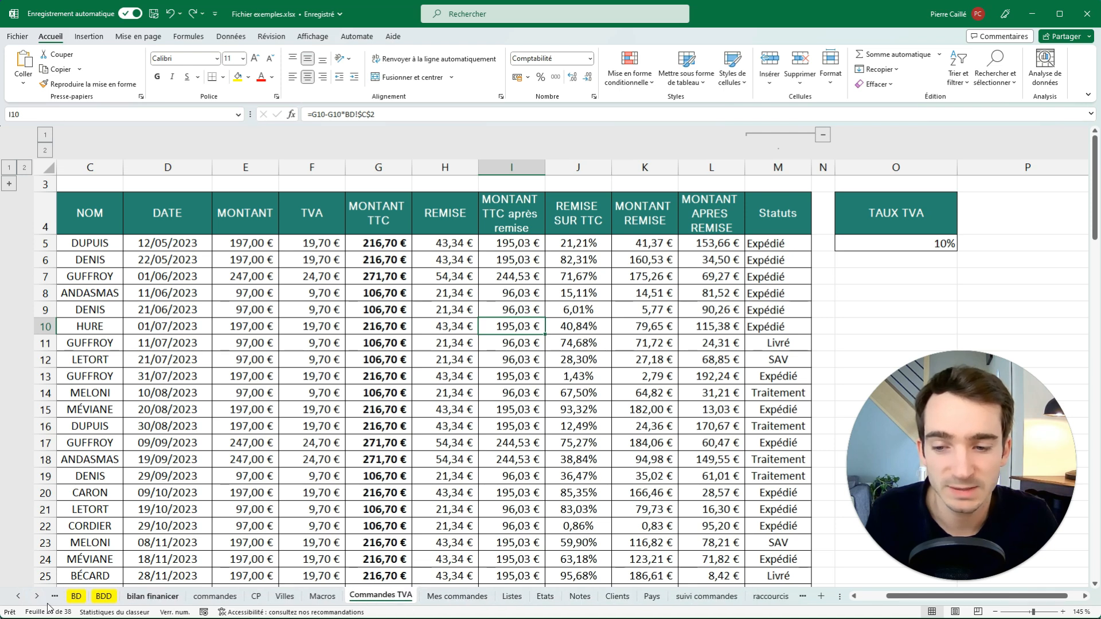
pyautogui.click(19, 597)
pyautogui.click(19, 597)
pyautogui.click(19, 598)
pyautogui.click(19, 597)
pyautogui.click(19, 597)
pyautogui.click(19, 598)
pyautogui.click(18, 597)
pyautogui.click(19, 597)
pyautogui.click(19, 597)
pyautogui.click(19, 597)
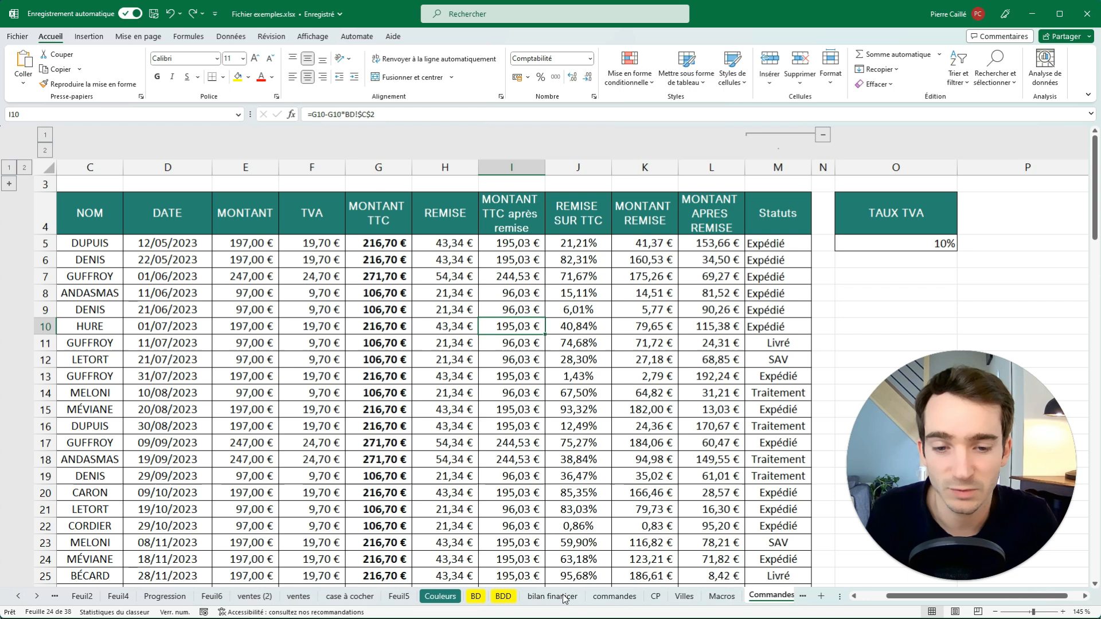
pyautogui.click(800, 597)
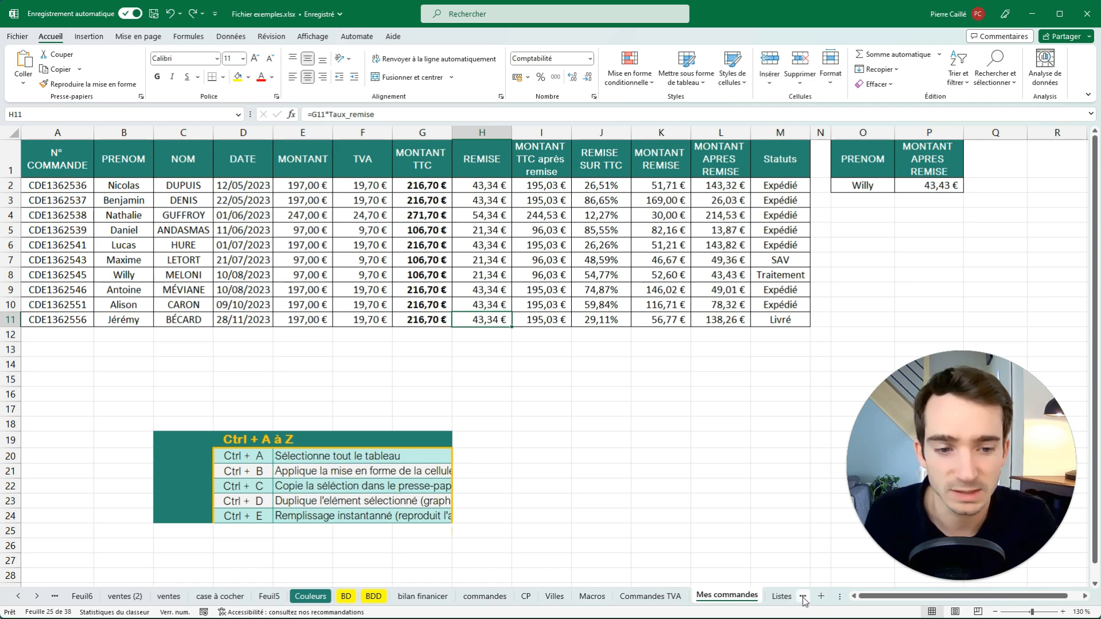
pyautogui.click(803, 598)
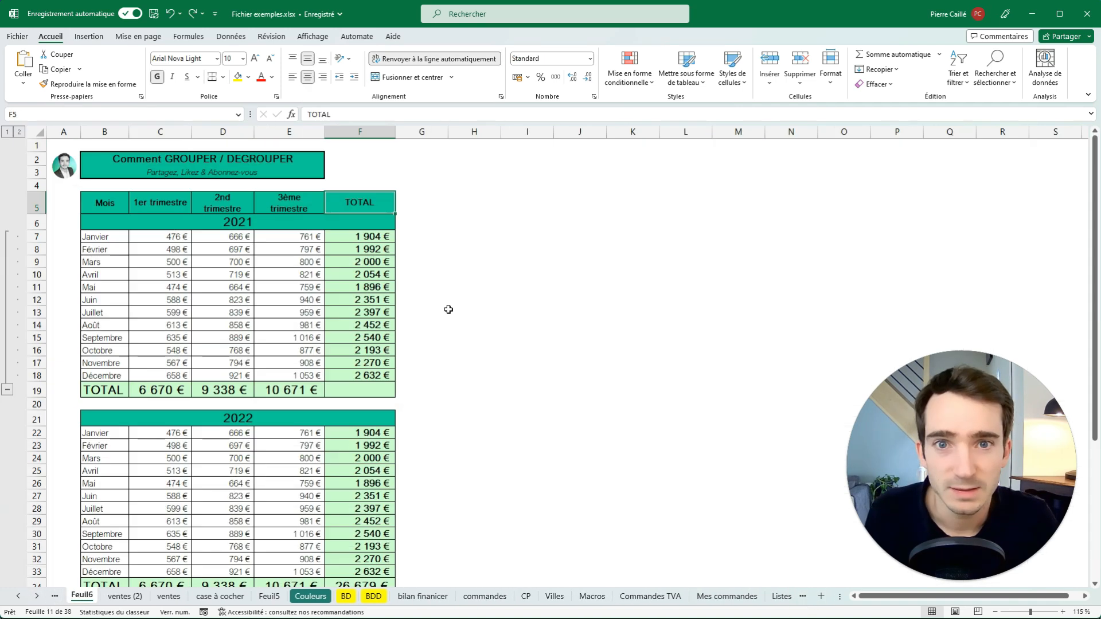
# - Activate the commandes sheet from the complete list of worksheets and look over its rows
pyautogui.rightClick(37, 596)
pyautogui.moveTo(535, 281); pyautogui.dragTo(485, 231)
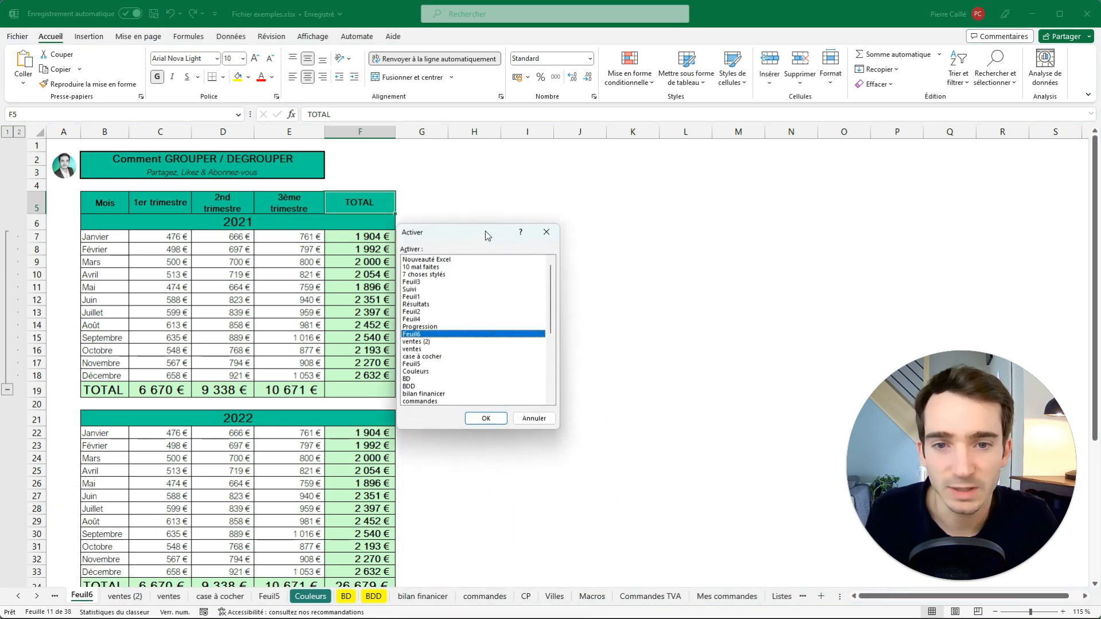
pyautogui.scroll(-5, 478, 315)
pyautogui.scroll(3, 449, 337)
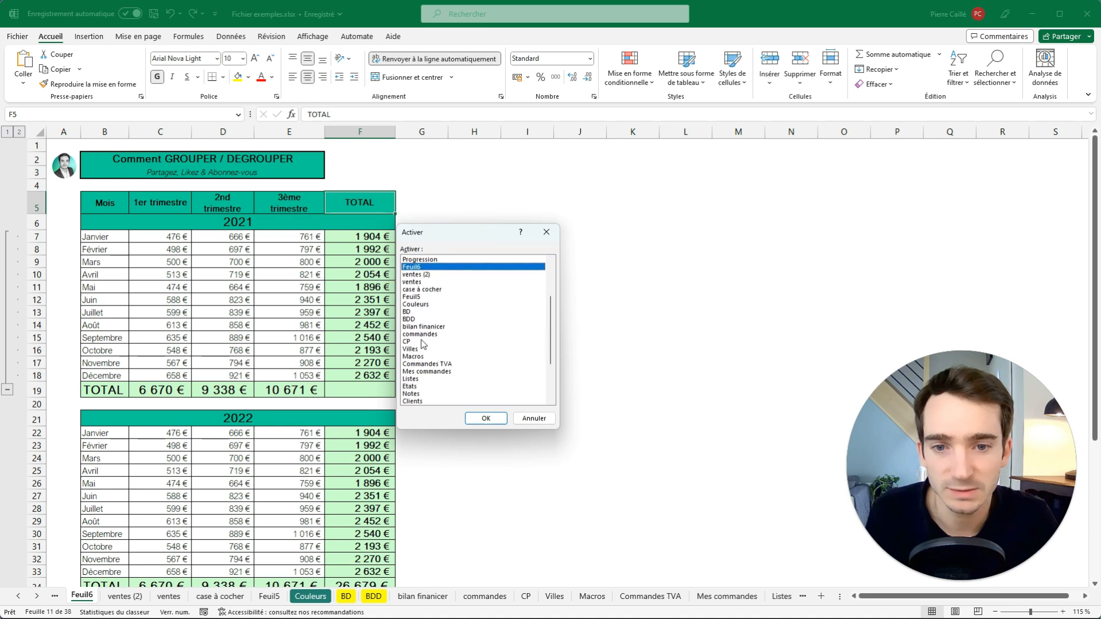
pyautogui.click(422, 335)
pyautogui.click(485, 418)
pyautogui.scroll(-2, 561, 298)
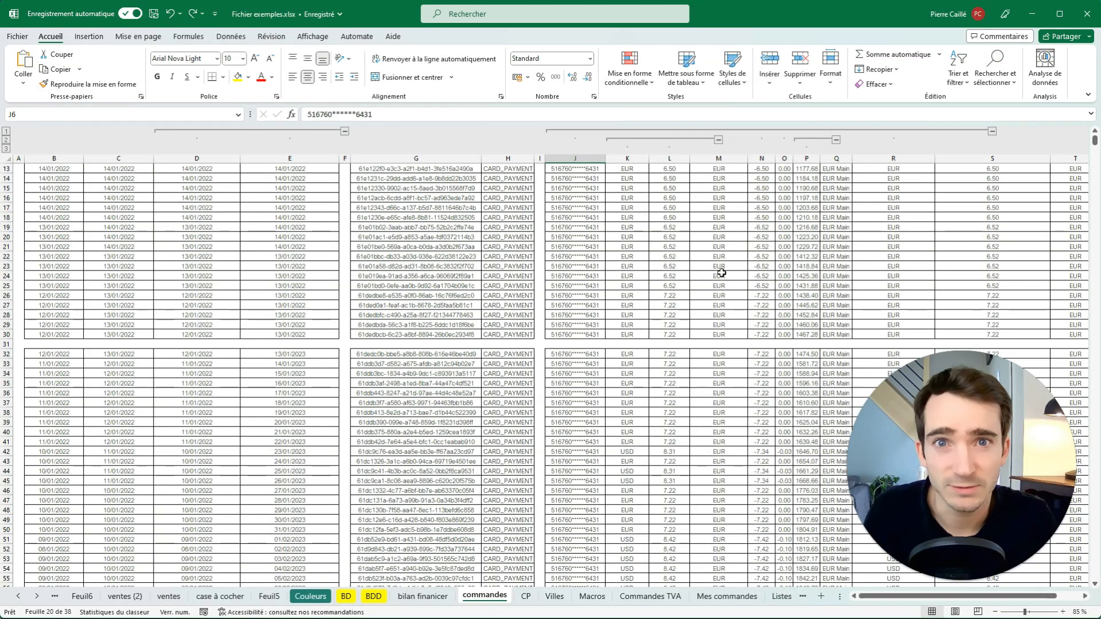
# - Display the workbook's navigation outline and go to the range M2:S5 on the bilan finanicer sheet
pyautogui.click(314, 38)
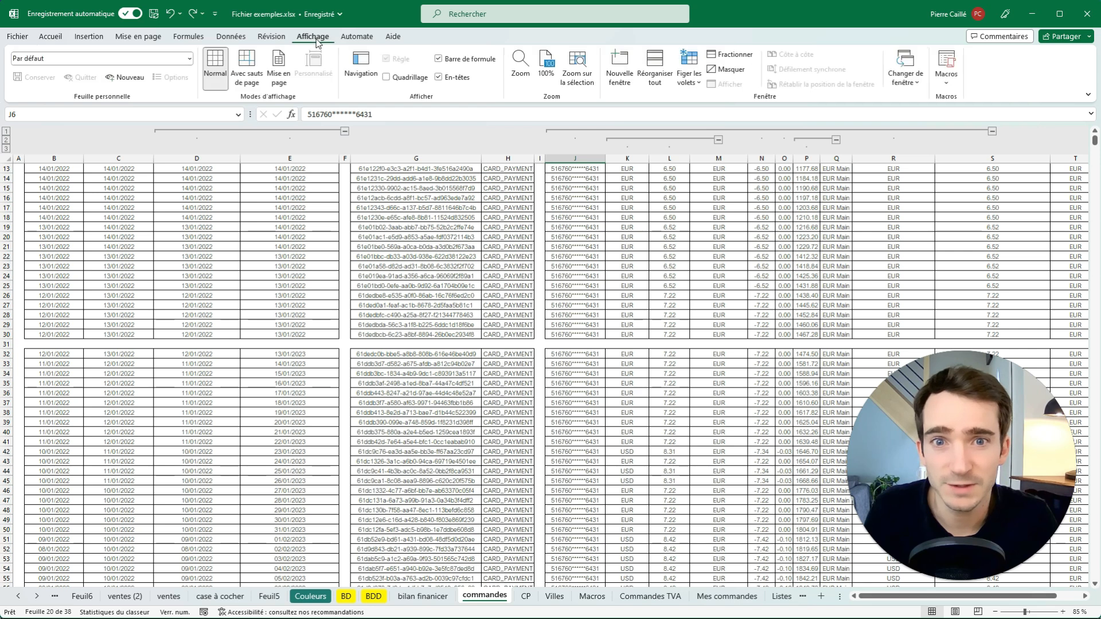
pyautogui.click(361, 65)
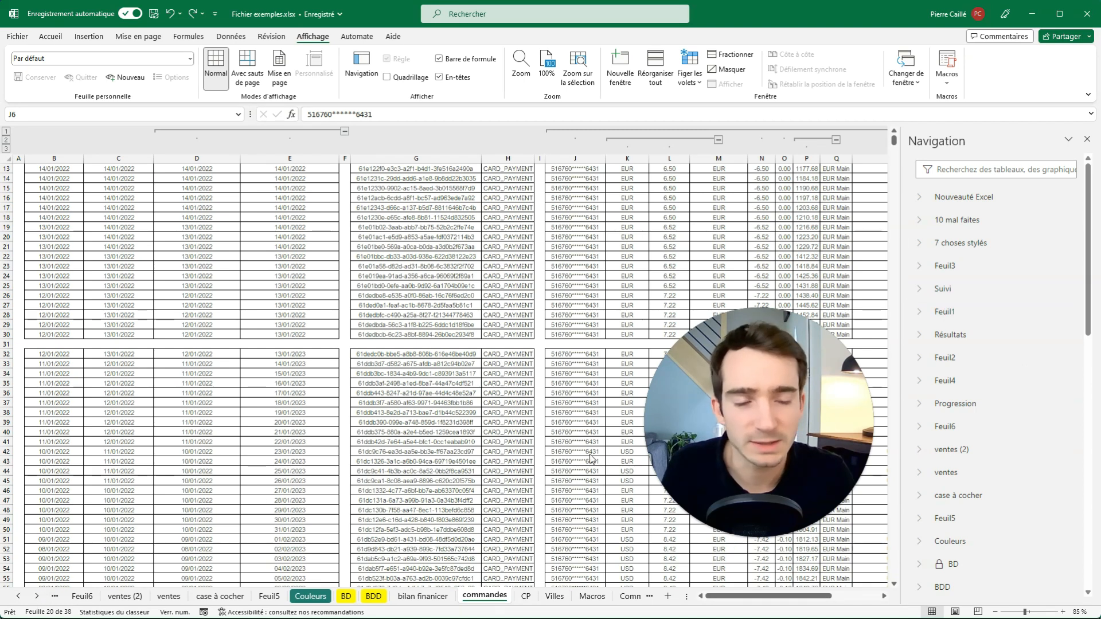
pyautogui.moveTo(1088, 303); pyautogui.dragTo(1087, 413)
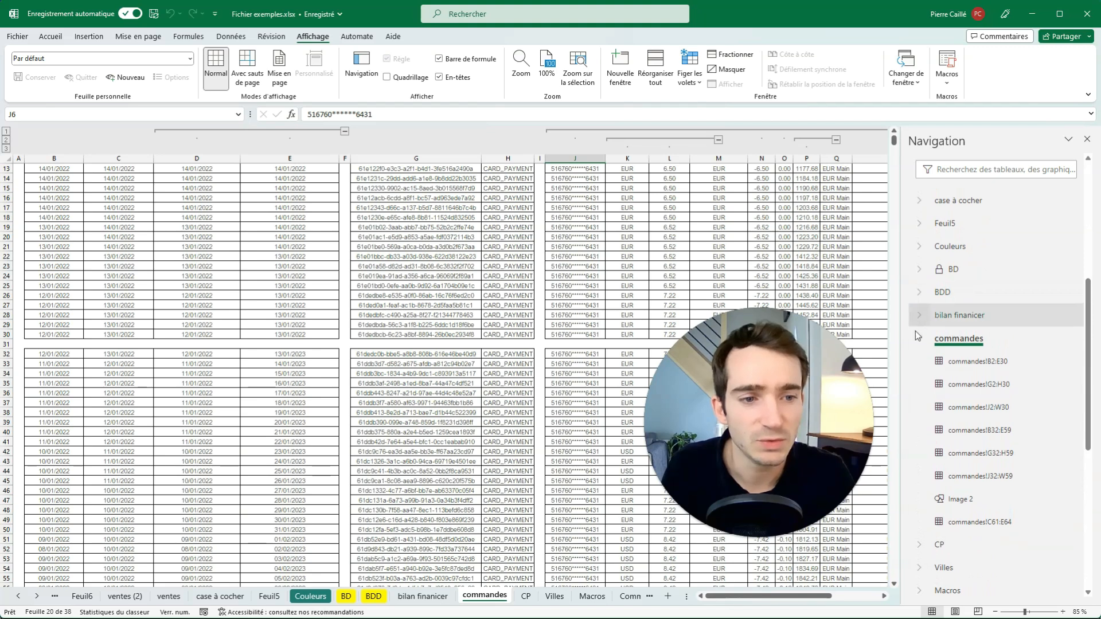
pyautogui.click(919, 338)
pyautogui.click(918, 293)
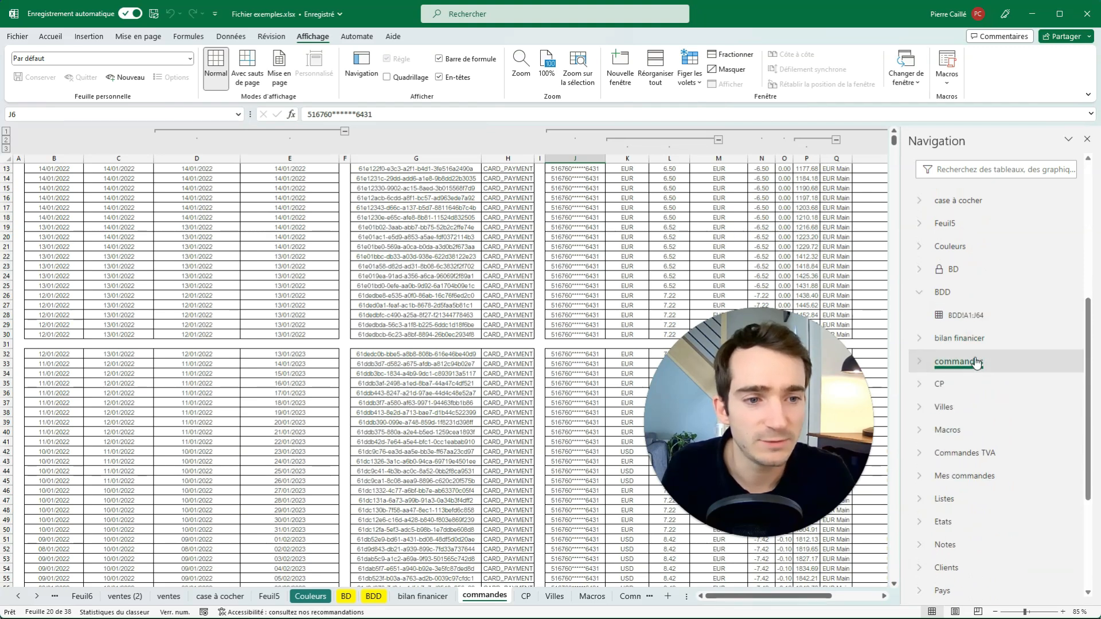
pyautogui.click(921, 337)
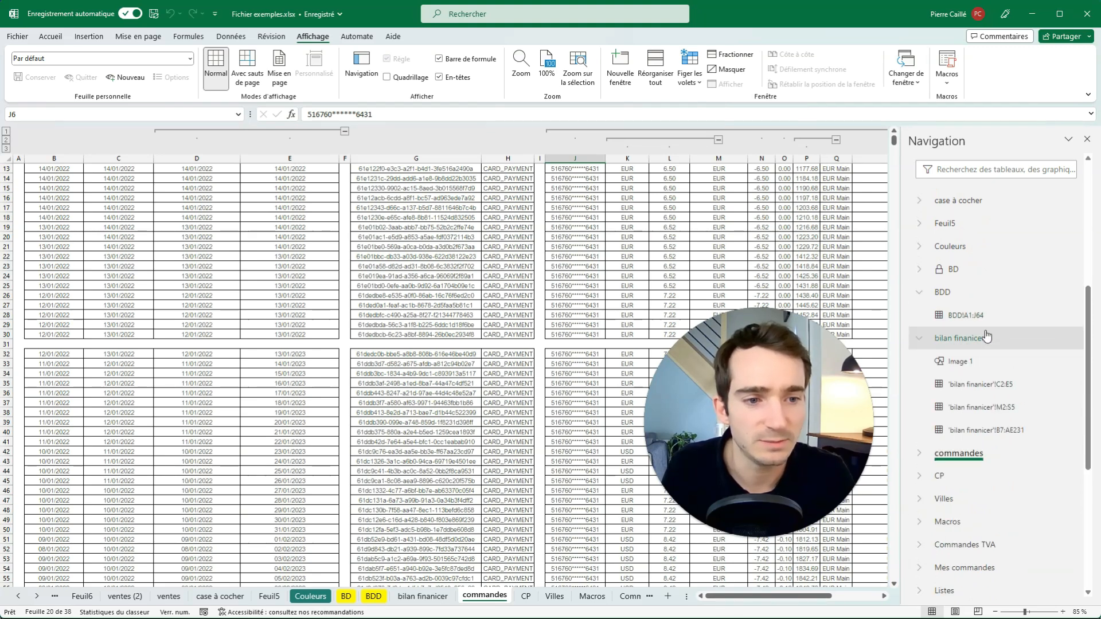
pyautogui.click(969, 408)
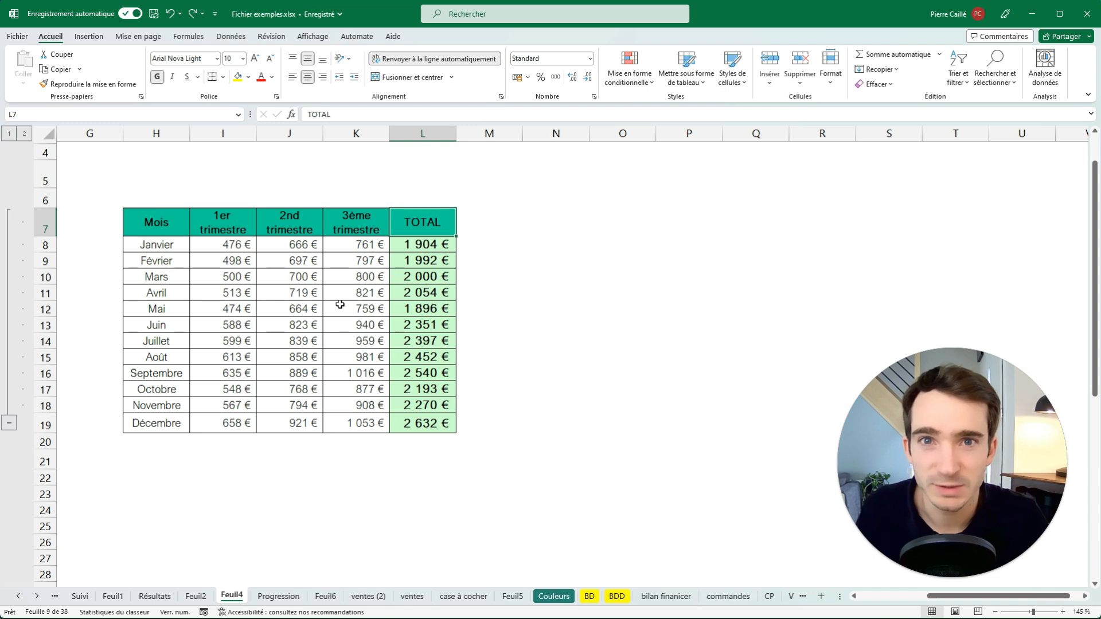
pyautogui.click(555, 292)
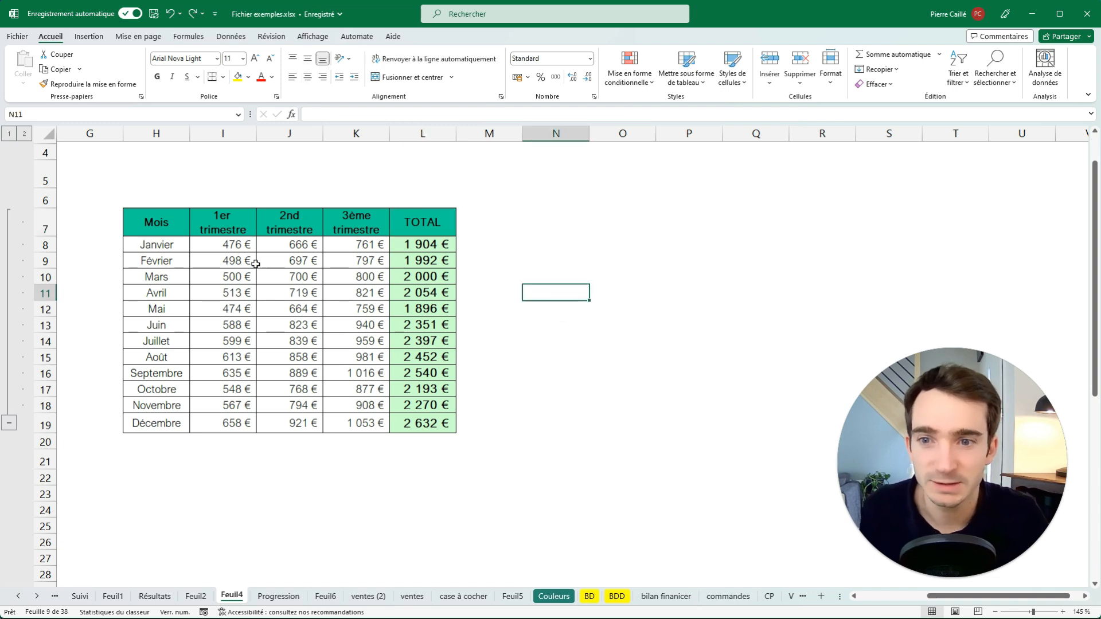
pyautogui.moveTo(238, 225); pyautogui.dragTo(360, 229)
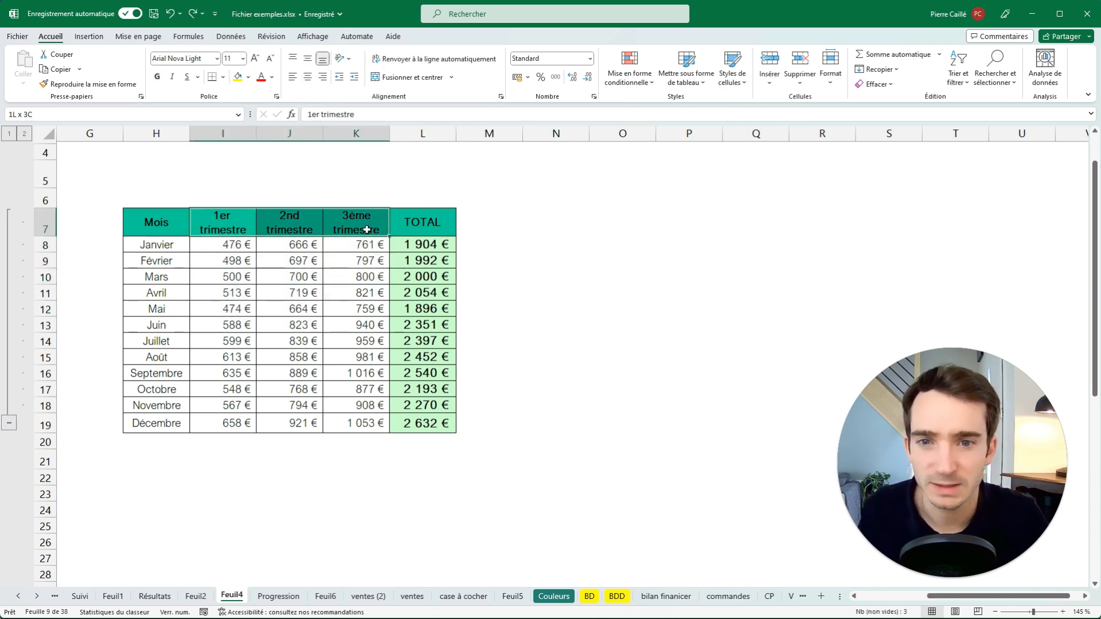
pyautogui.click(435, 230)
pyautogui.moveTo(178, 239); pyautogui.dragTo(146, 423)
# - Copy the monthly table H7:L19 on Feuil4 and paste it transposed starting at cell N7
pyautogui.moveTo(156, 222); pyautogui.dragTo(446, 425)
pyautogui.hotkey('ctrl', 'c')
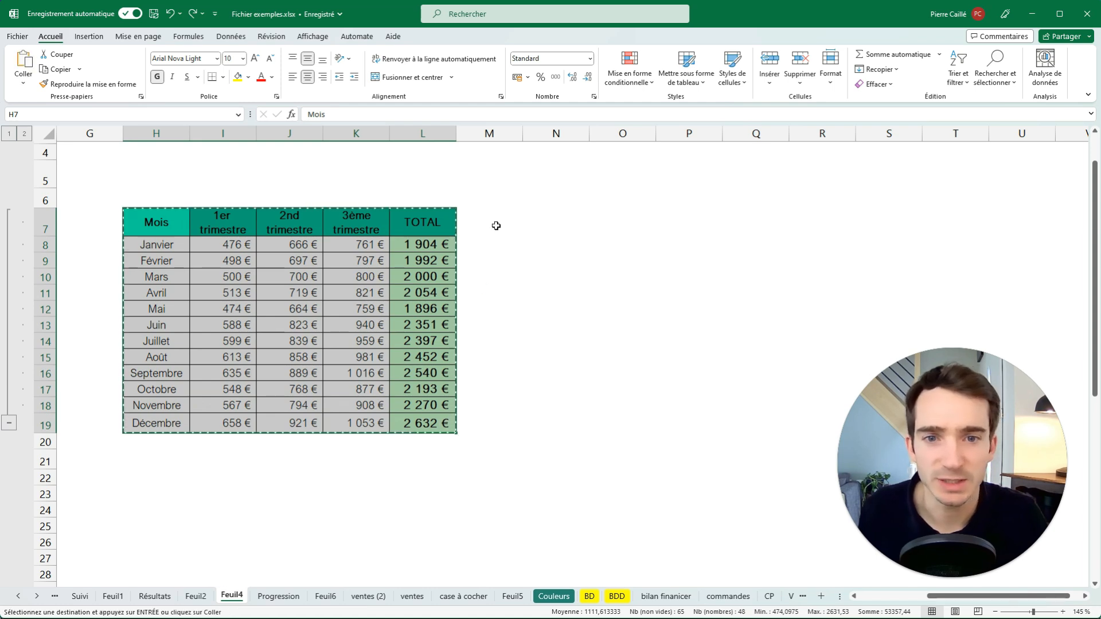
pyautogui.click(534, 217)
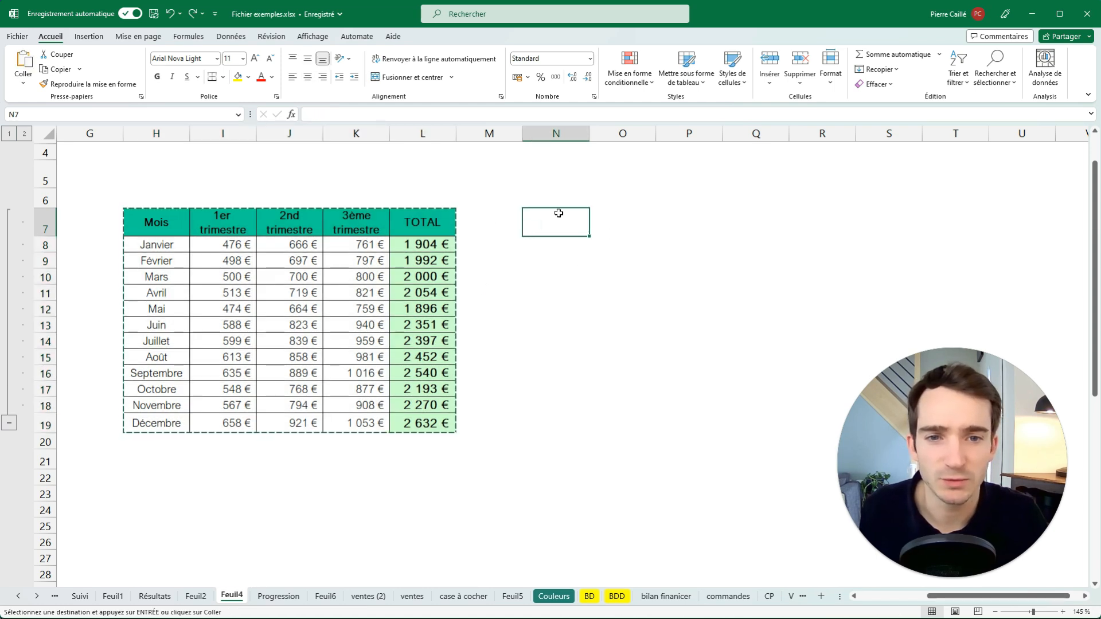
pyautogui.rightClick(549, 217)
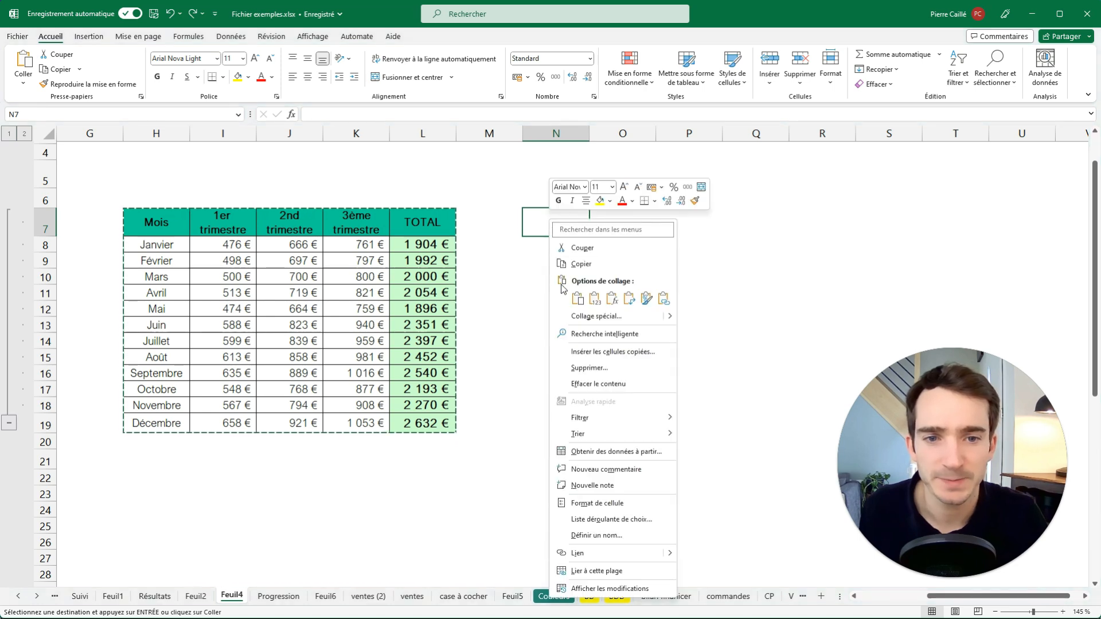
pyautogui.click(629, 299)
pyautogui.moveTo(324, 134); pyautogui.dragTo(1054, 136)
pyautogui.moveTo(39, 232); pyautogui.dragTo(41, 285)
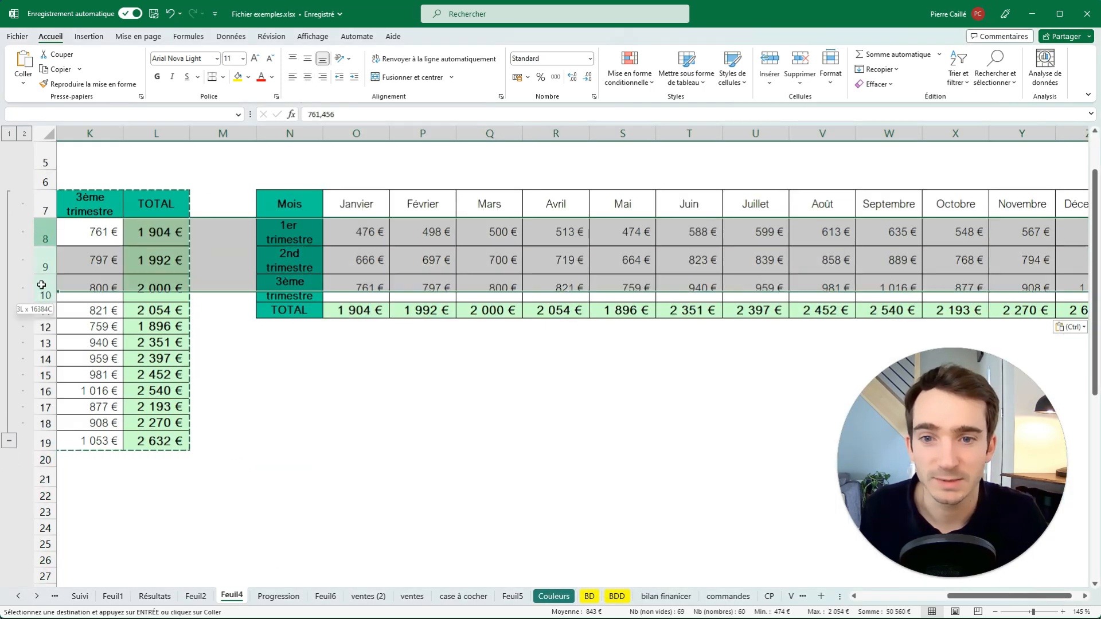
pyautogui.click(373, 387)
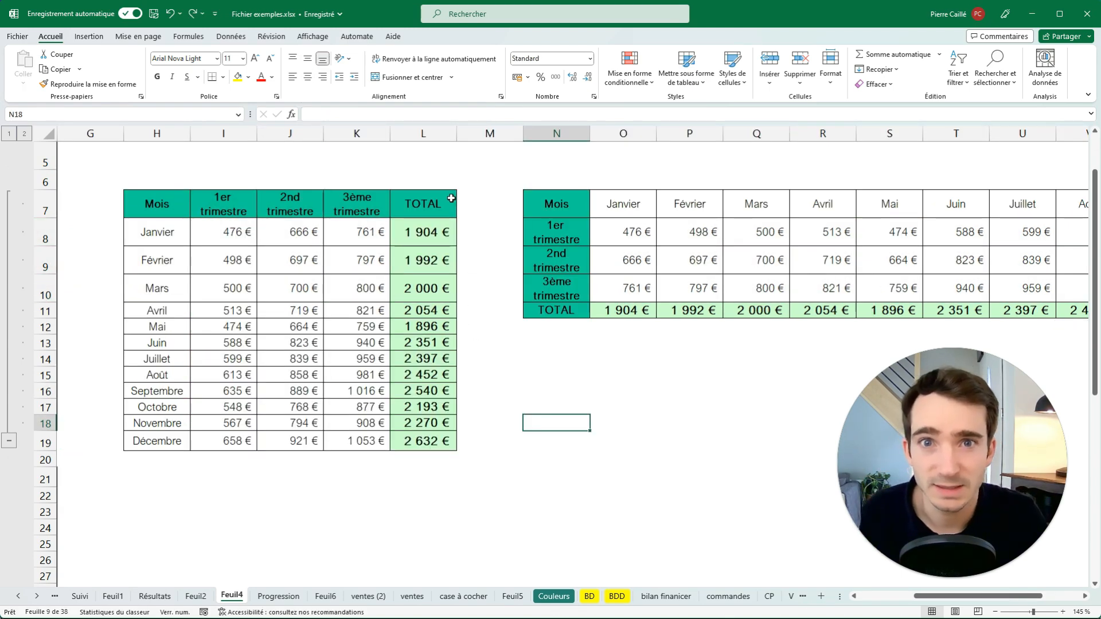
# - Try removing the fill color and bold from the TOTAL column L7:L19, and undo these formatting changes
pyautogui.moveTo(430, 204); pyautogui.dragTo(430, 442)
pyautogui.click(248, 79)
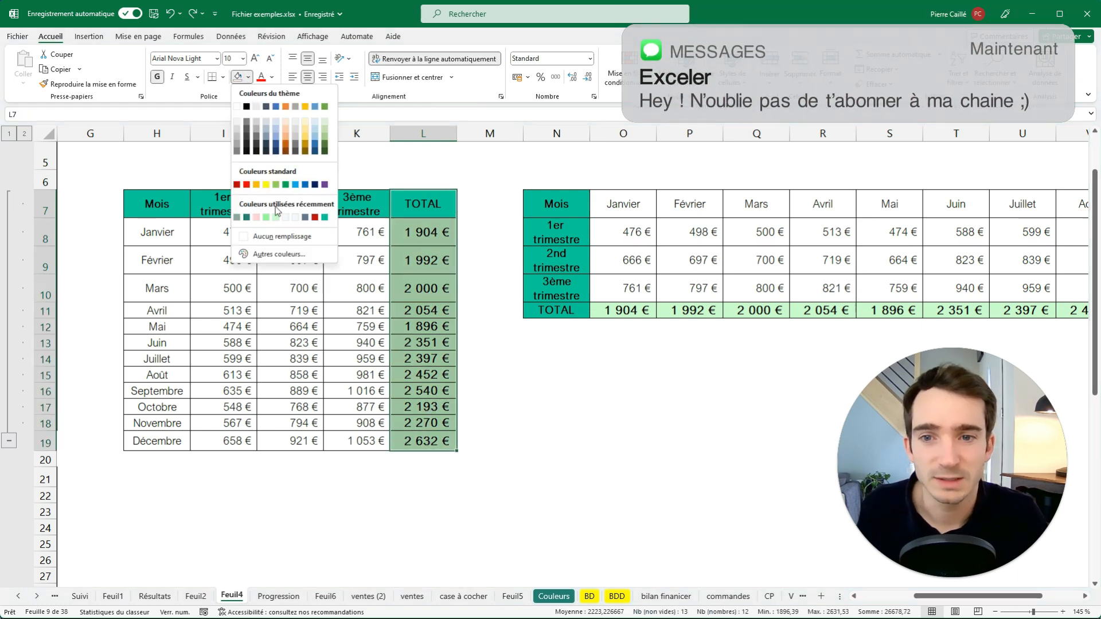
pyautogui.click(273, 237)
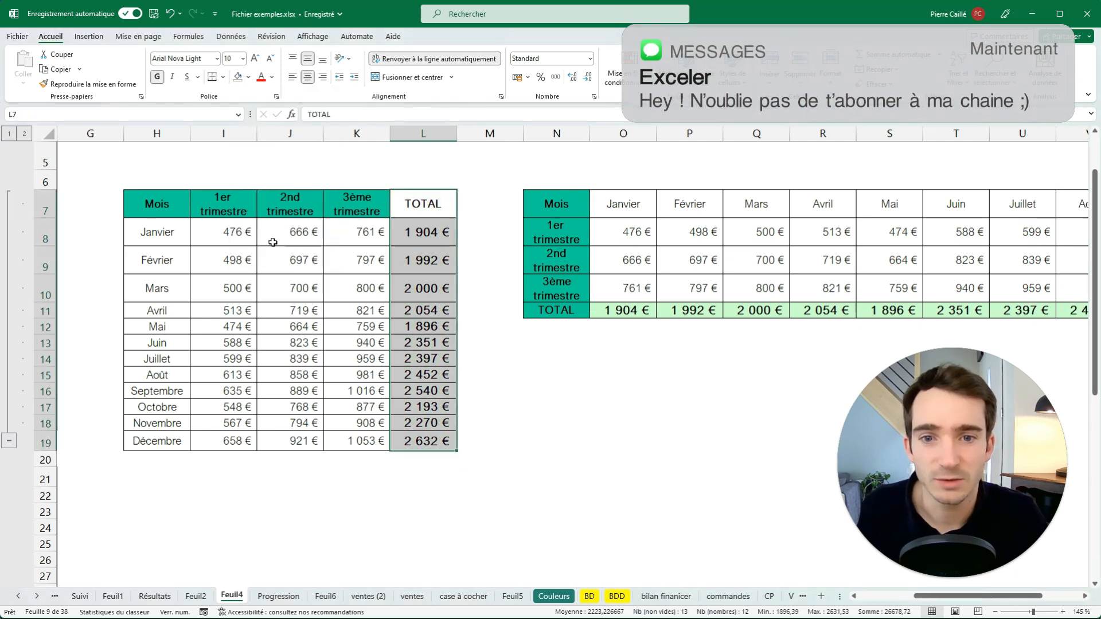
pyautogui.click(157, 77)
pyautogui.hotkey('ctrl', 'z')
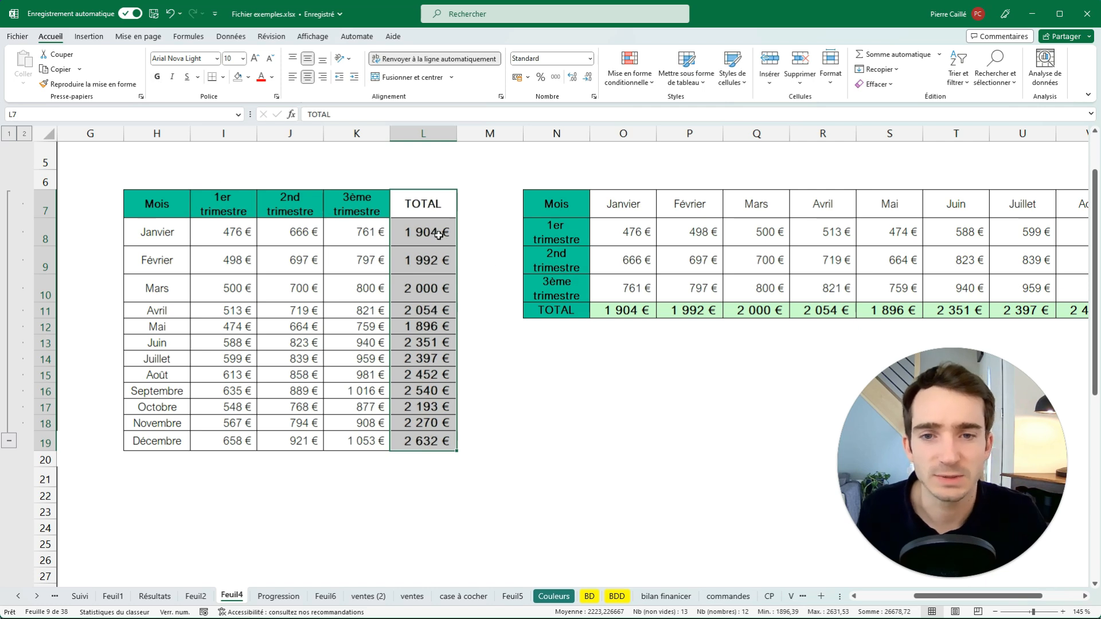
pyautogui.hotkey('ctrl', 'z')
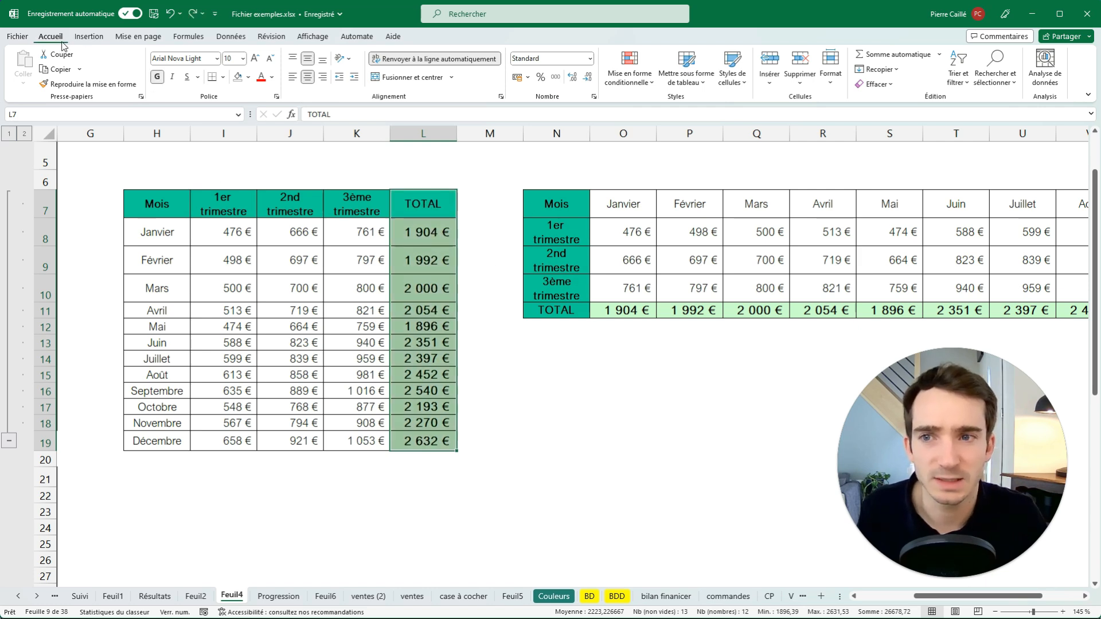
# - Try clearing only the formats of the TOTAL column L7:L19, and undo the clearing
pyautogui.click(879, 84)
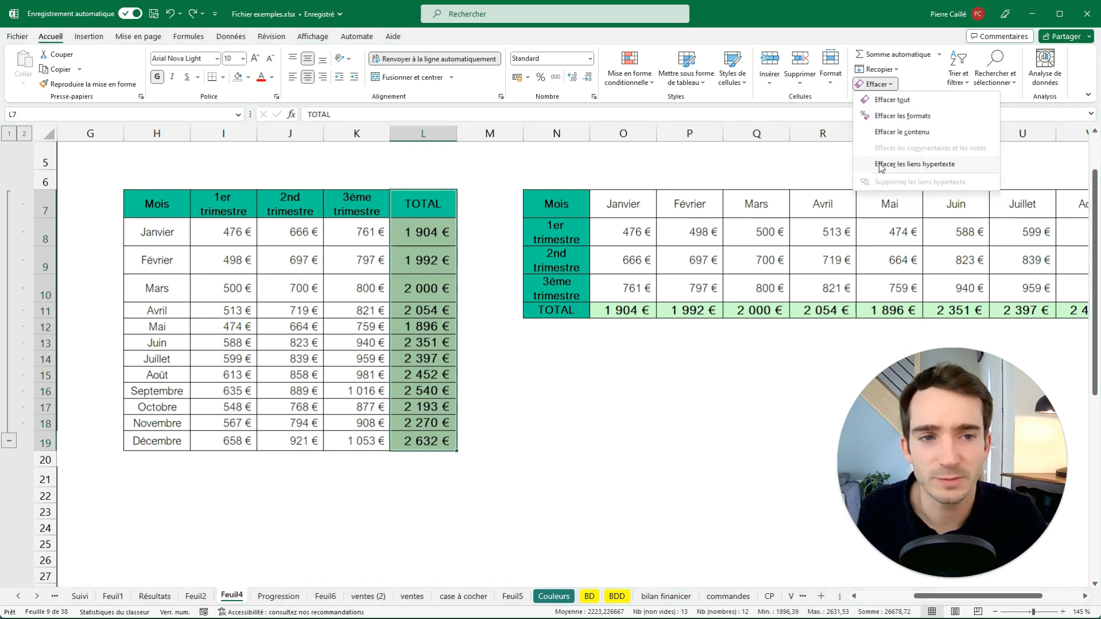
pyautogui.click(885, 119)
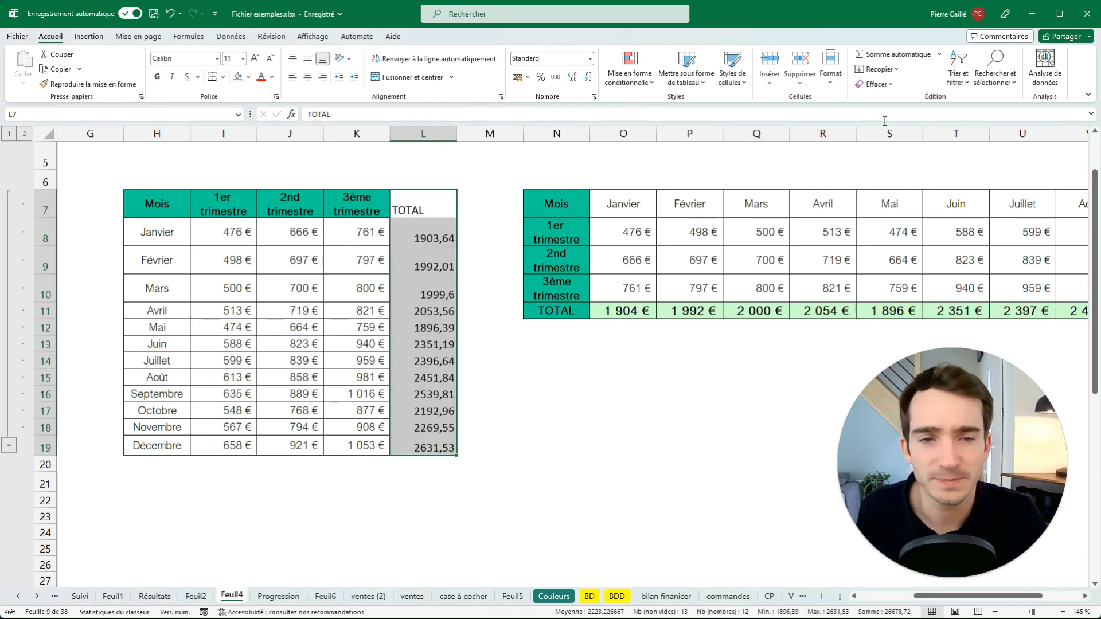
pyautogui.hotkey('ctrl', 'z')
# - Clear both the contents and the formats of the TOTAL column L7:L19
pyautogui.click(883, 84)
pyautogui.click(889, 100)
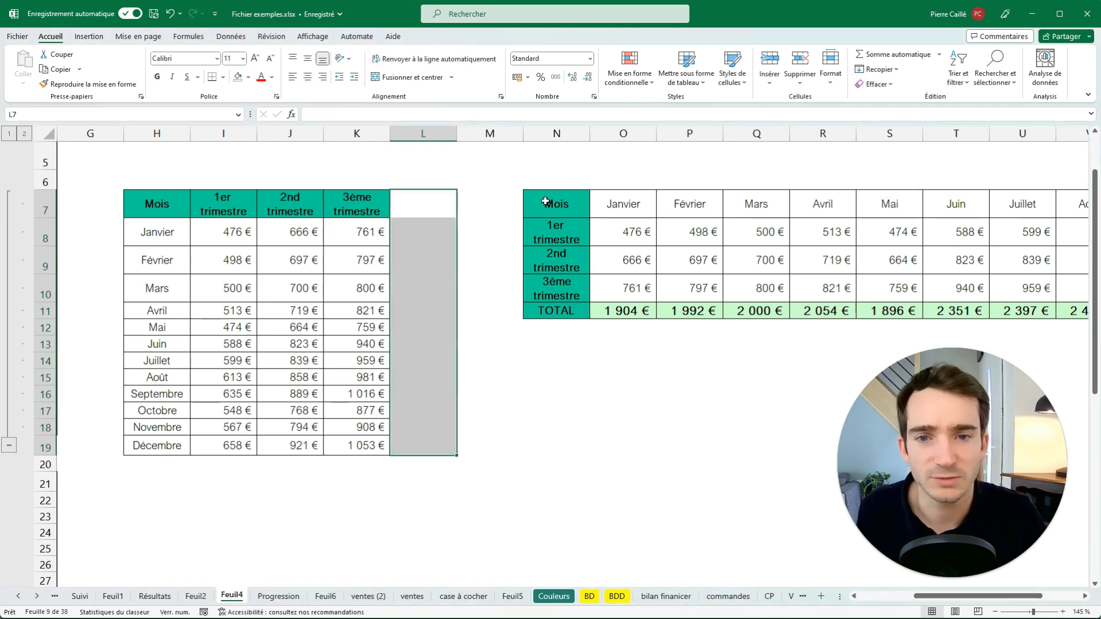
pyautogui.click(472, 244)
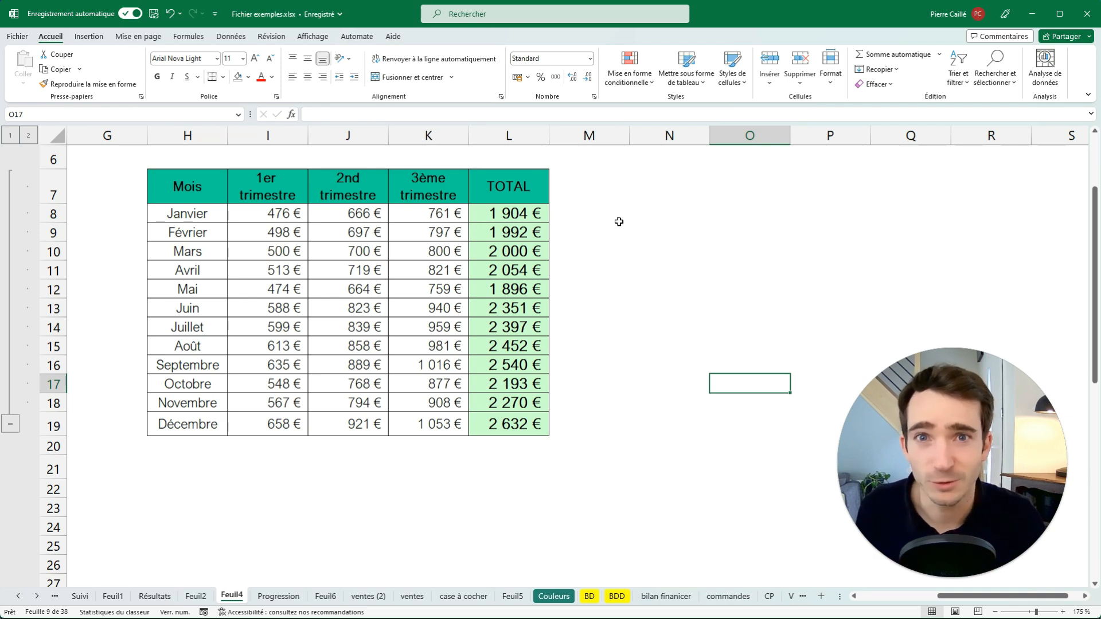
# - Hide the three quarter columns I to K of the monthly table
pyautogui.moveTo(428, 136); pyautogui.dragTo(295, 137)
pyautogui.rightClick(296, 138)
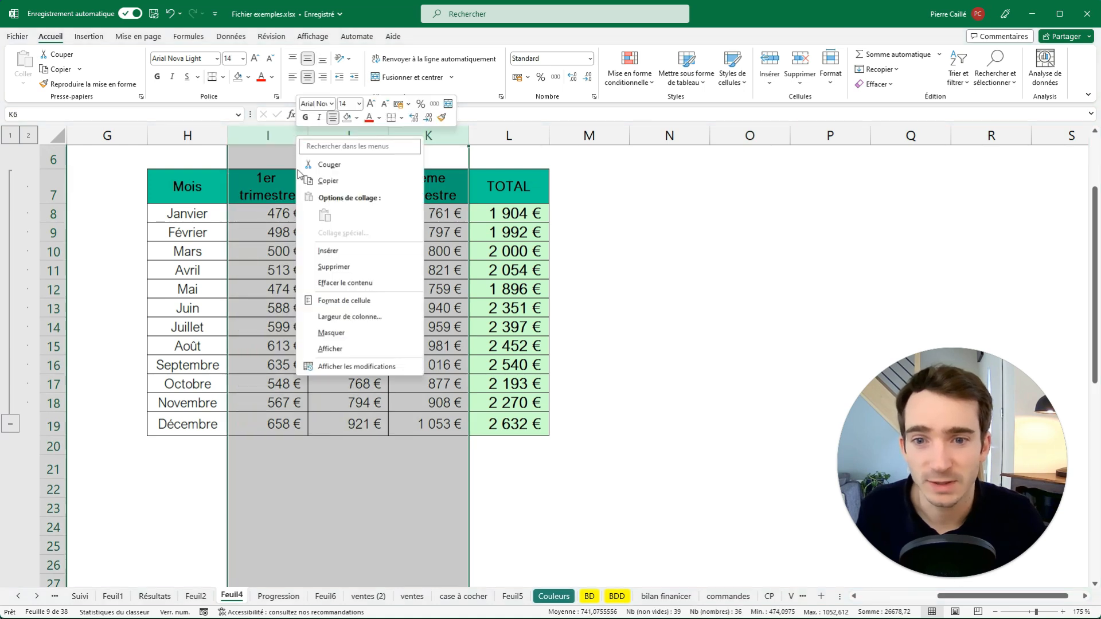
pyautogui.click(331, 333)
pyautogui.click(537, 307)
# - Unhide the columns between H (Mois) and L (TOTAL)
pyautogui.moveTo(206, 138); pyautogui.dragTo(251, 143)
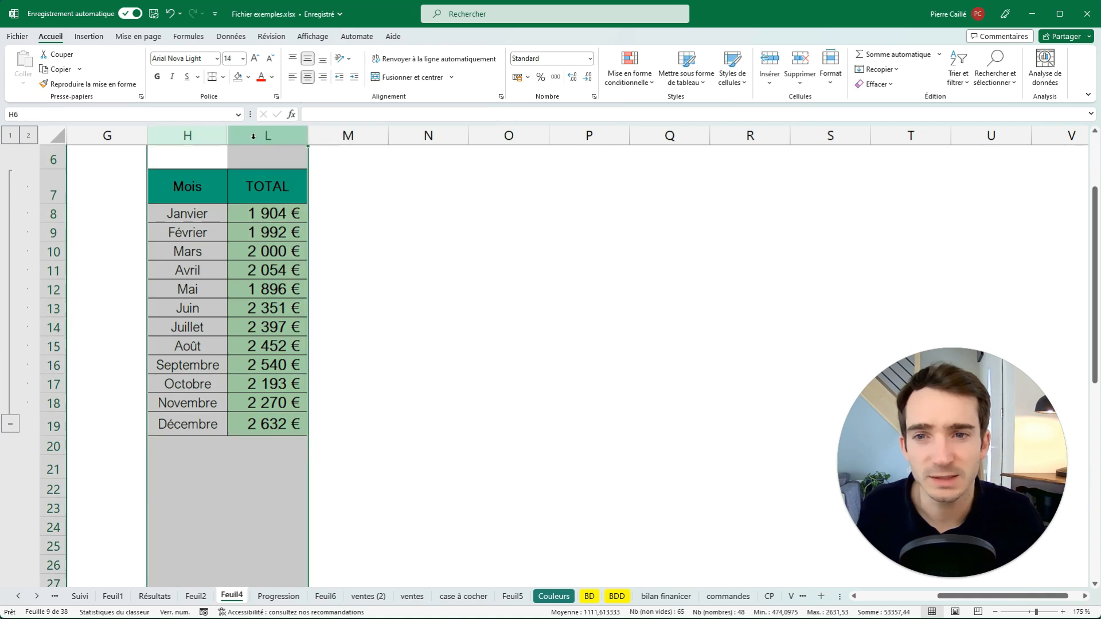
pyautogui.rightClick(251, 142)
pyautogui.click(288, 354)
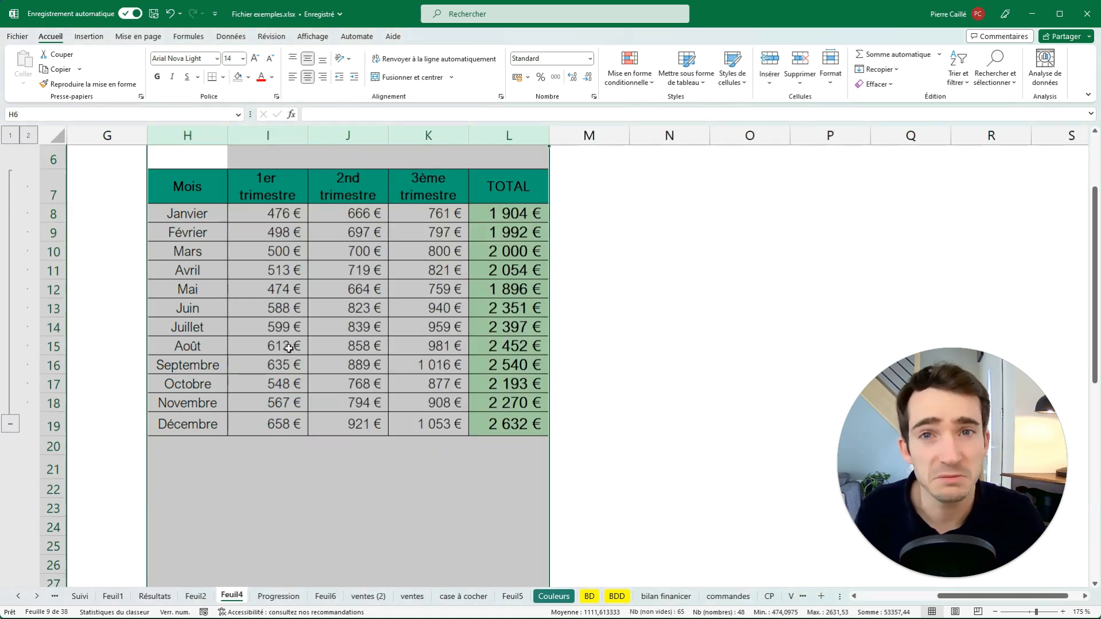
# - Group the three quarter columns I to K of the monthly table
pyautogui.moveTo(438, 135); pyautogui.dragTo(298, 140)
pyautogui.click(231, 36)
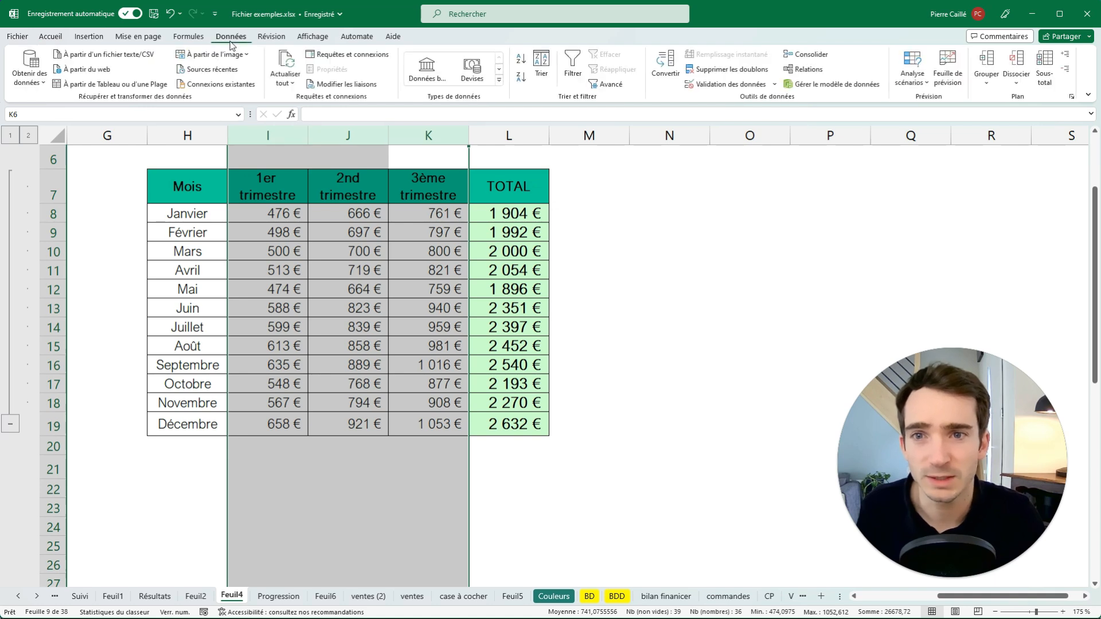
pyautogui.click(989, 86)
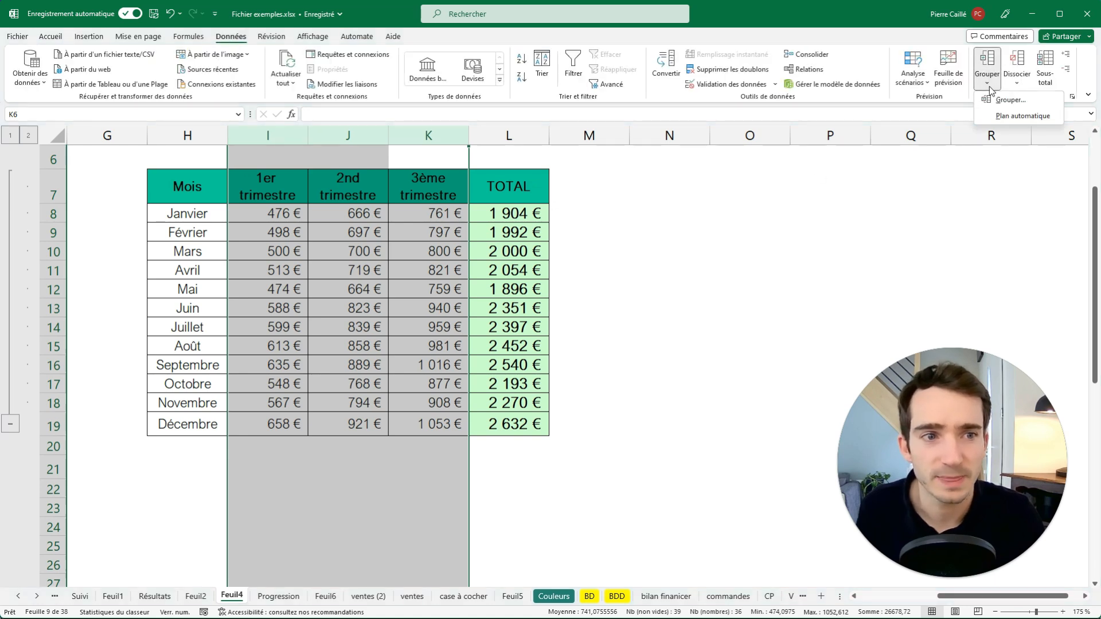
pyautogui.click(1004, 103)
pyautogui.click(671, 289)
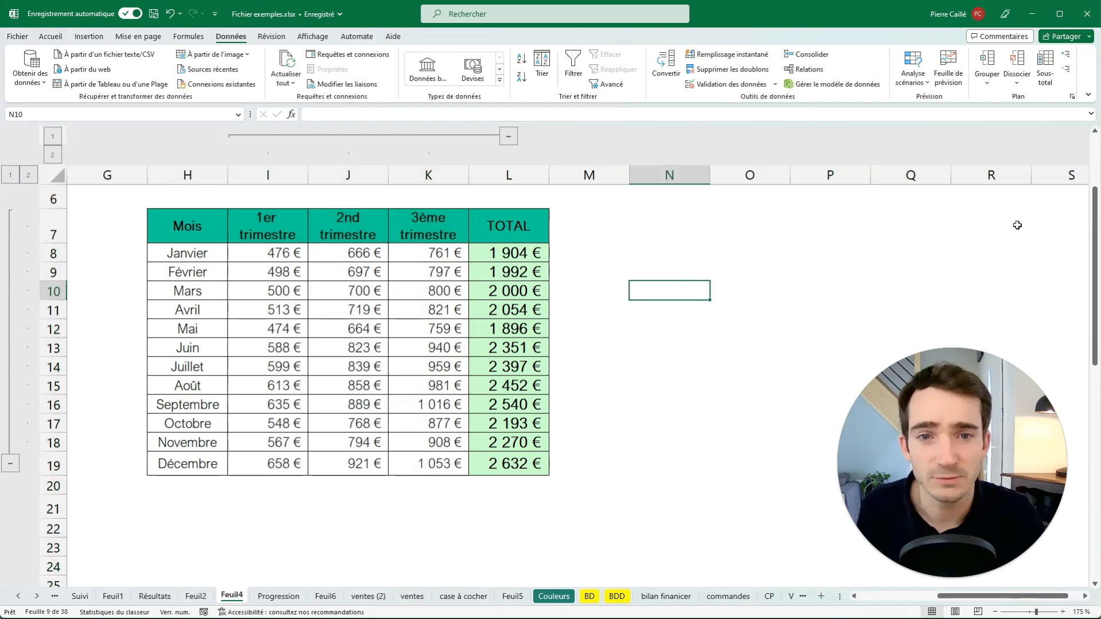
# - Collapse and expand the grouped columns I to K, then do the same with the grouped month rows 8 to 19
pyautogui.click(509, 136)
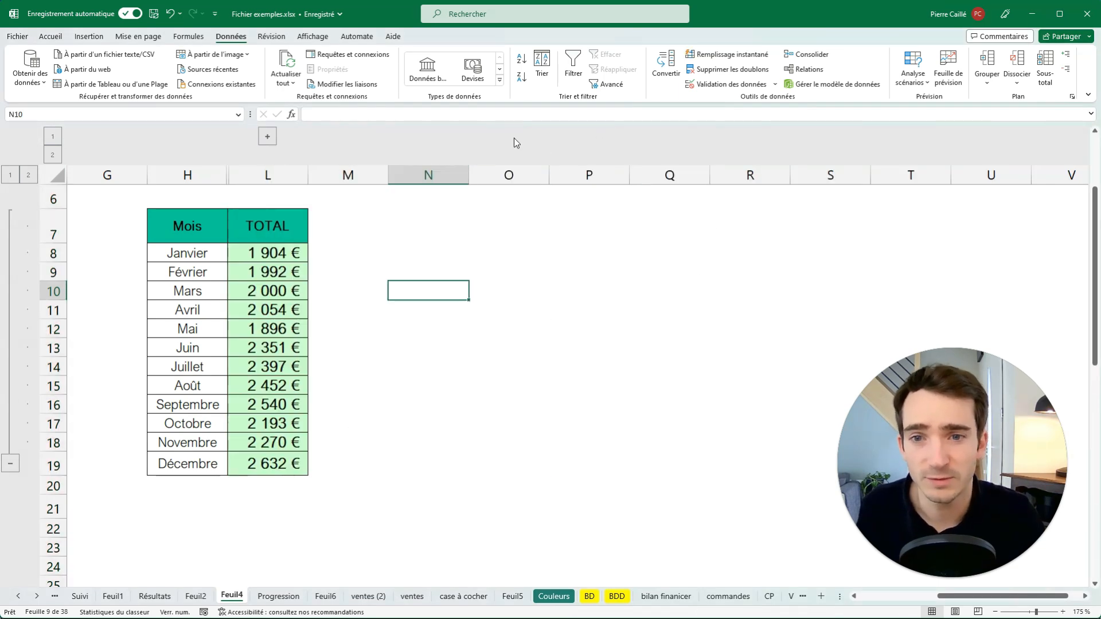
pyautogui.click(266, 138)
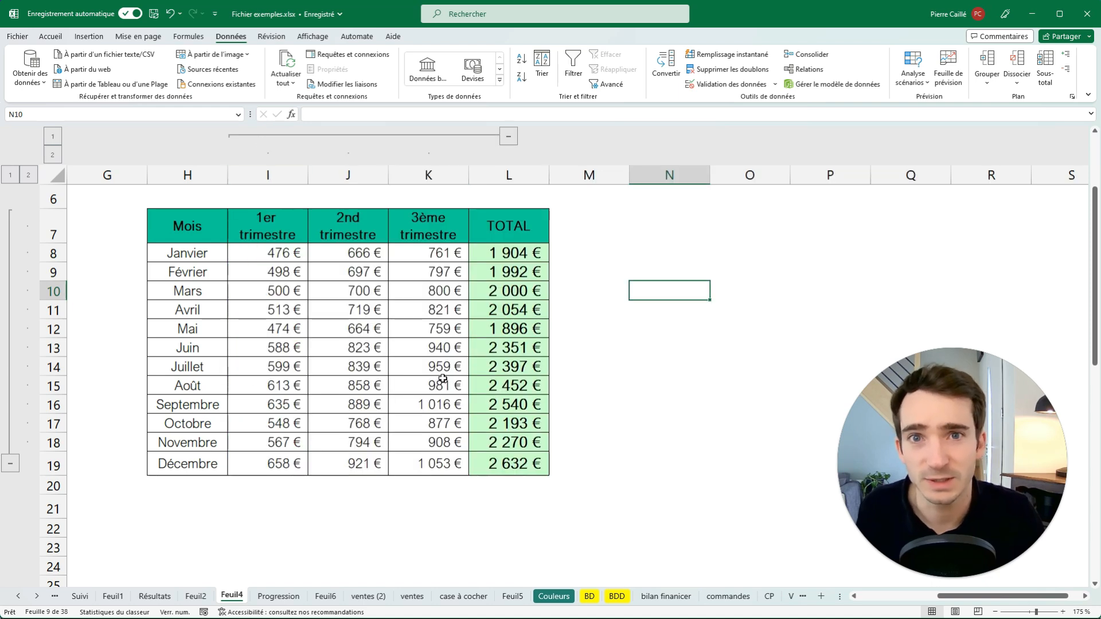
pyautogui.click(589, 348)
pyautogui.click(10, 464)
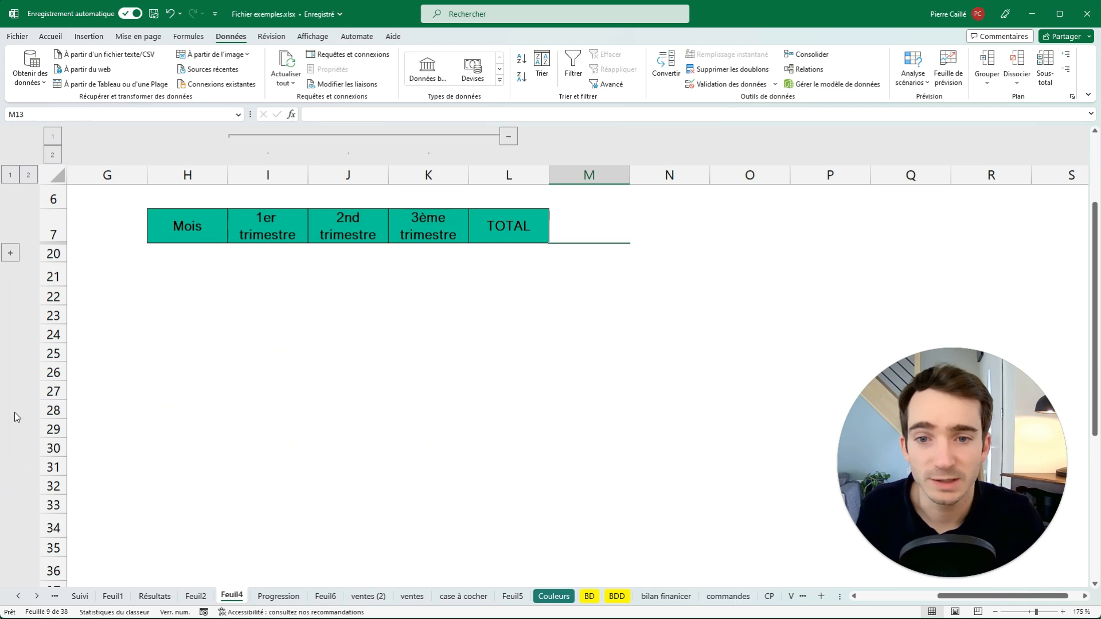
pyautogui.click(11, 253)
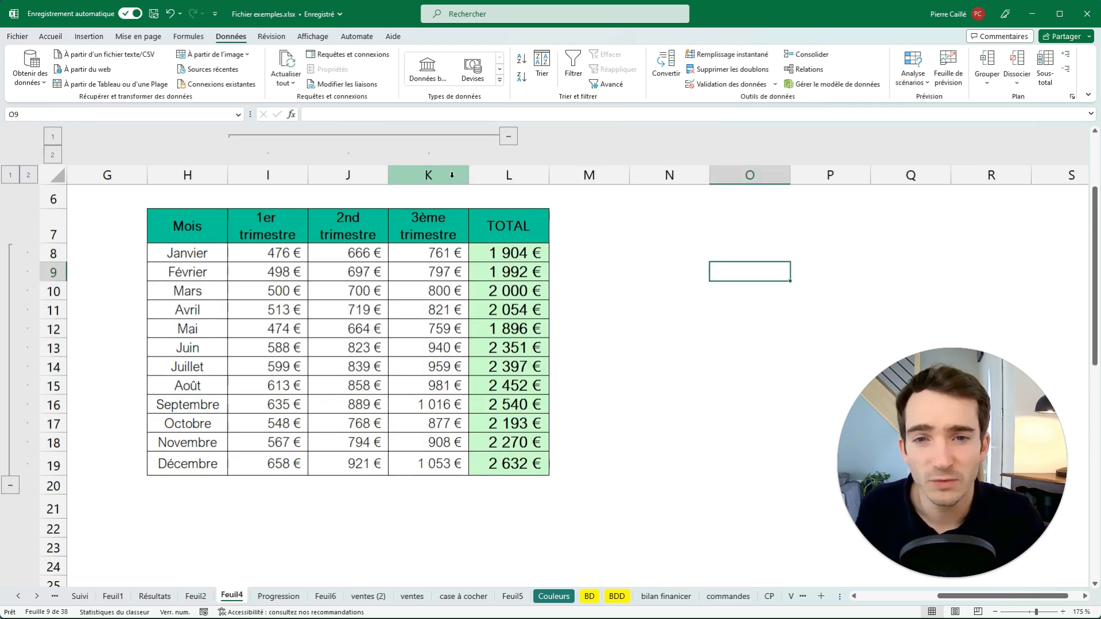
# - Ungroup the three quarter columns I to K
pyautogui.moveTo(439, 175); pyautogui.dragTo(274, 175)
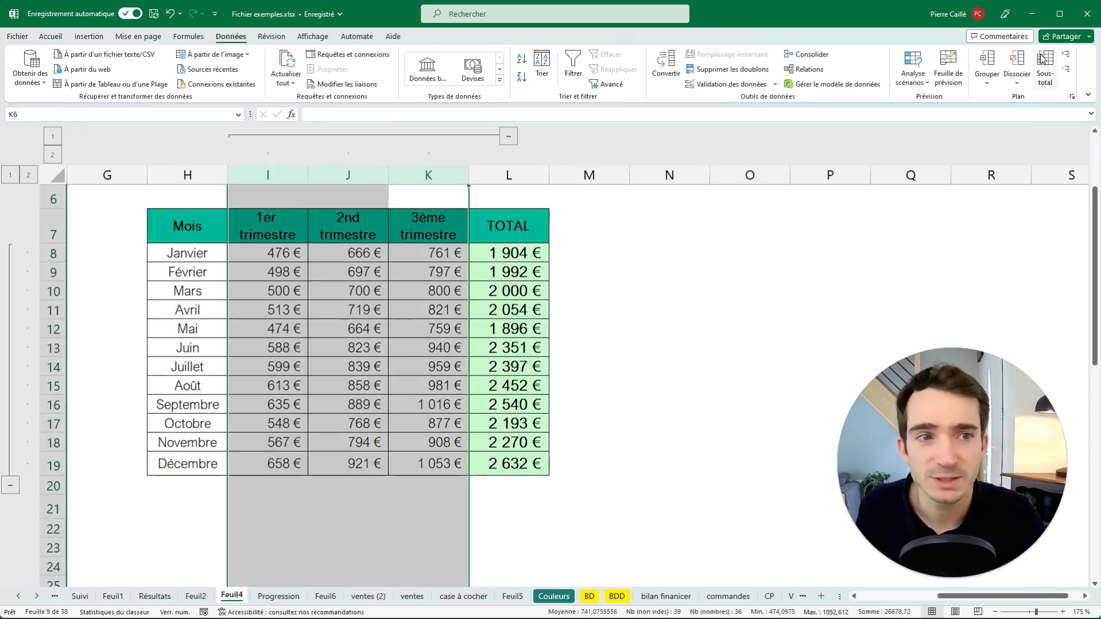
pyautogui.click(1017, 60)
pyautogui.click(910, 214)
pyautogui.click(262, 152)
pyautogui.moveTo(263, 152); pyautogui.dragTo(536, 268)
pyautogui.click(603, 276)
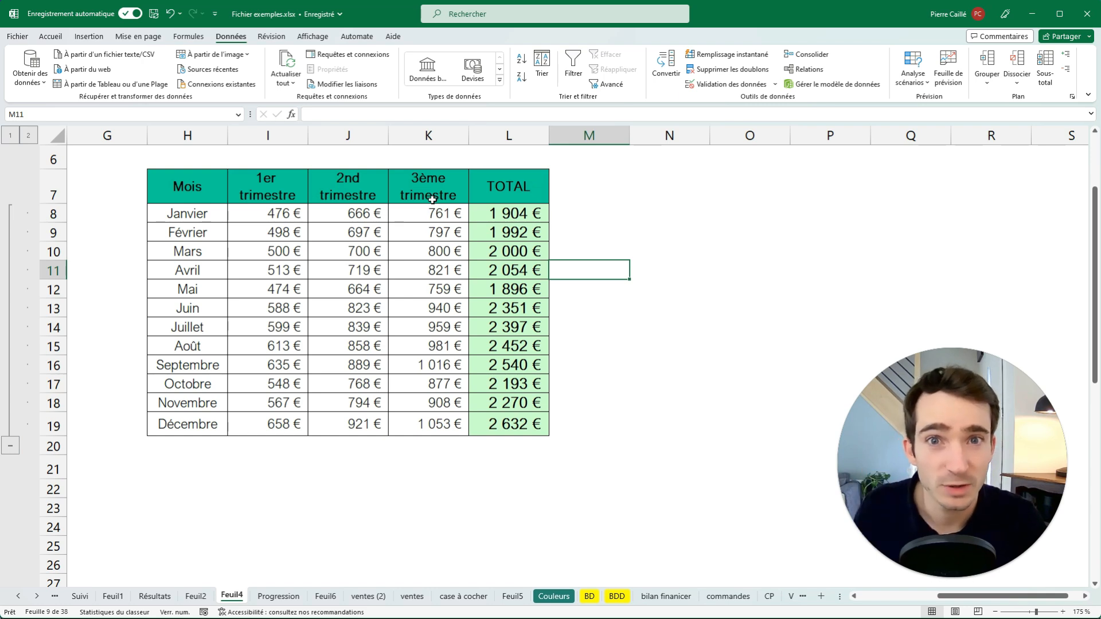
# - Add the Group command (Grouper) to the Quick Access Toolbar
pyautogui.moveTo(429, 136); pyautogui.dragTo(268, 135)
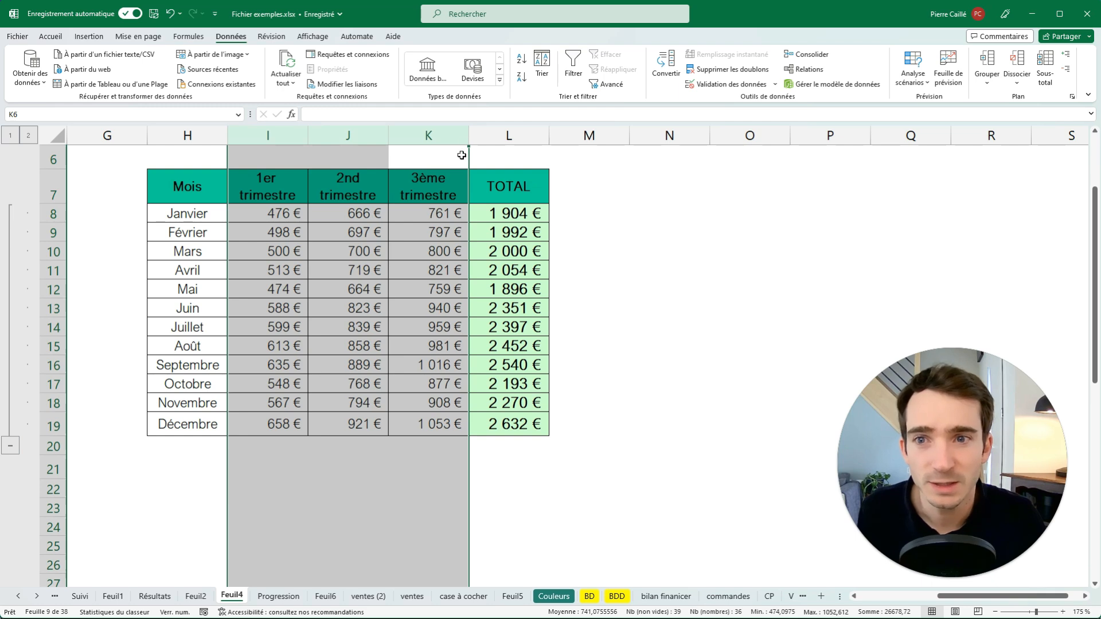
pyautogui.click(89, 36)
pyautogui.click(188, 36)
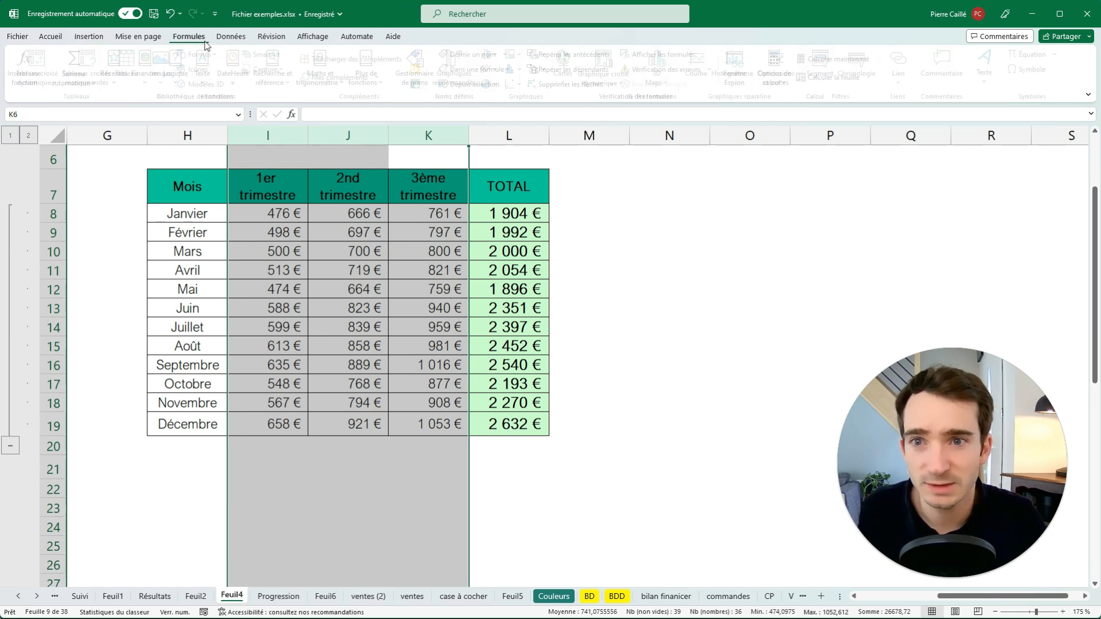
pyautogui.click(230, 36)
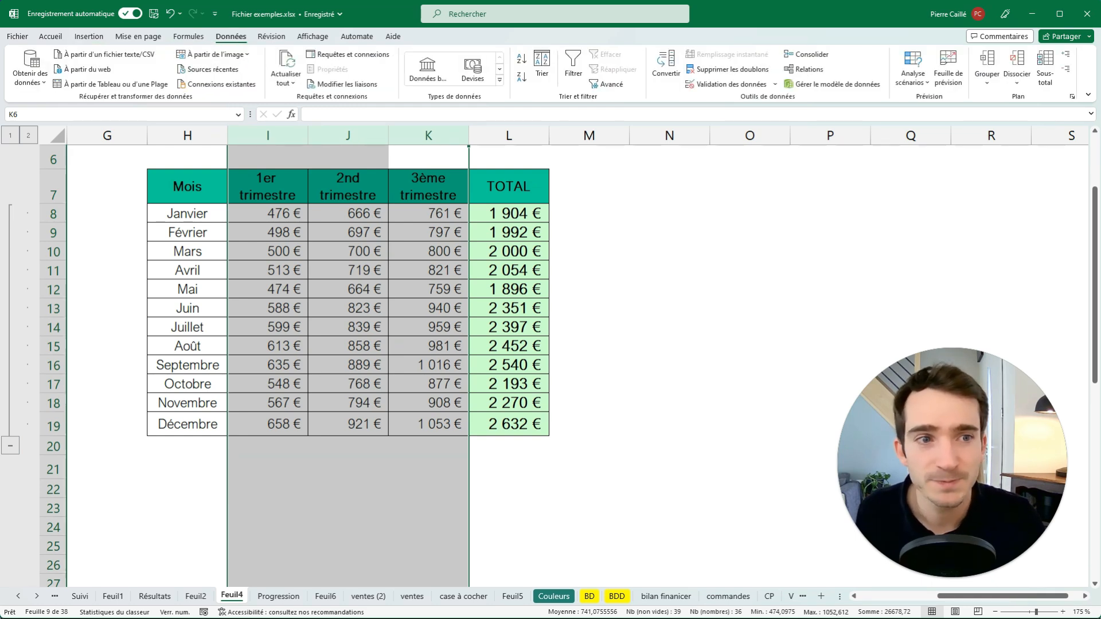
pyautogui.click(993, 85)
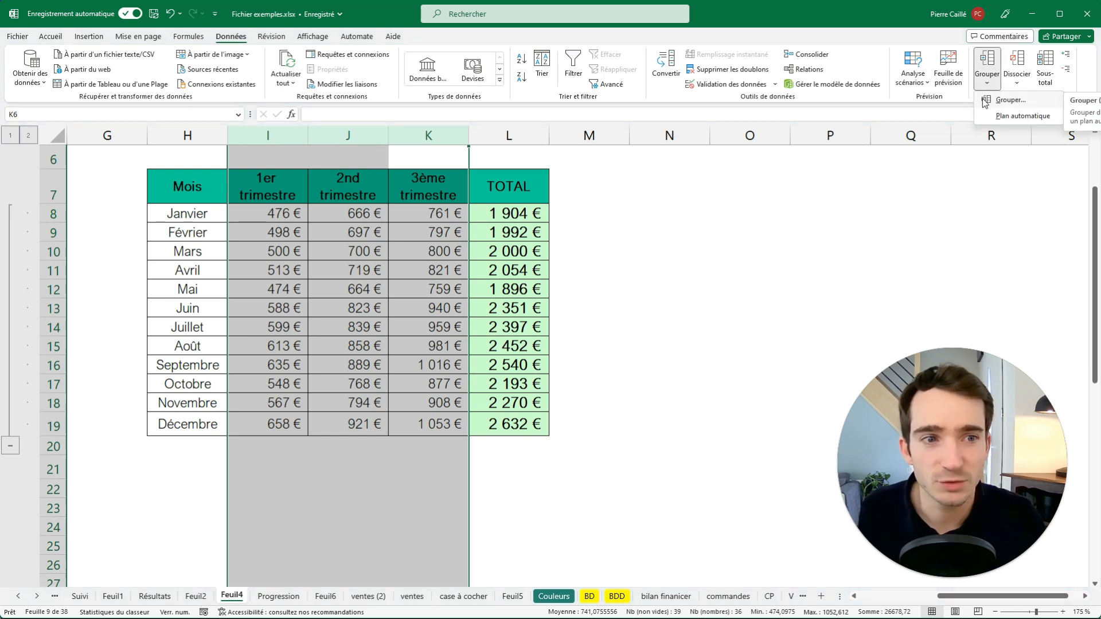
pyautogui.rightClick(985, 102)
pyautogui.click(1041, 112)
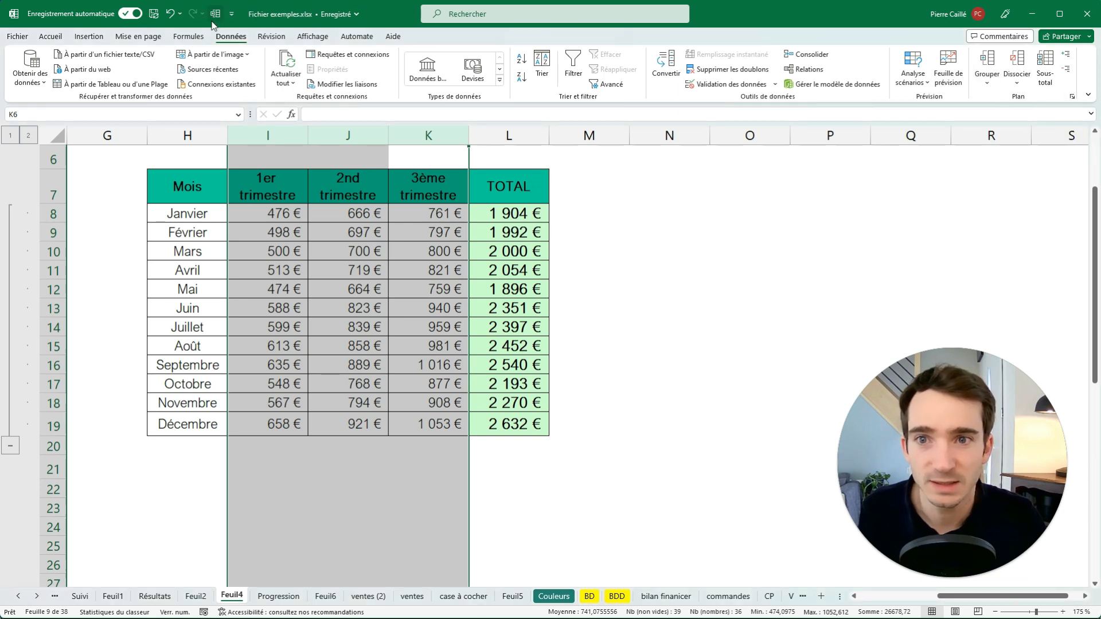
# - Group columns I to K with the quick access Group command, and collapse and expand the group
pyautogui.click(567, 259)
pyautogui.moveTo(449, 138); pyautogui.dragTo(266, 132)
pyautogui.click(212, 13)
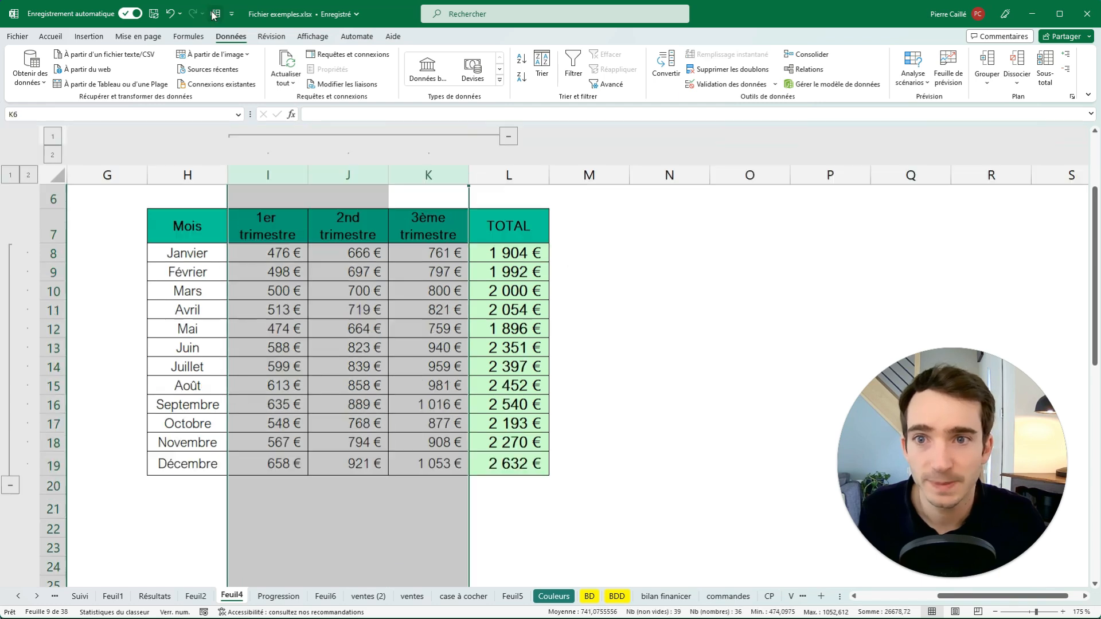
pyautogui.click(510, 138)
pyautogui.scroll(2, 314, 135)
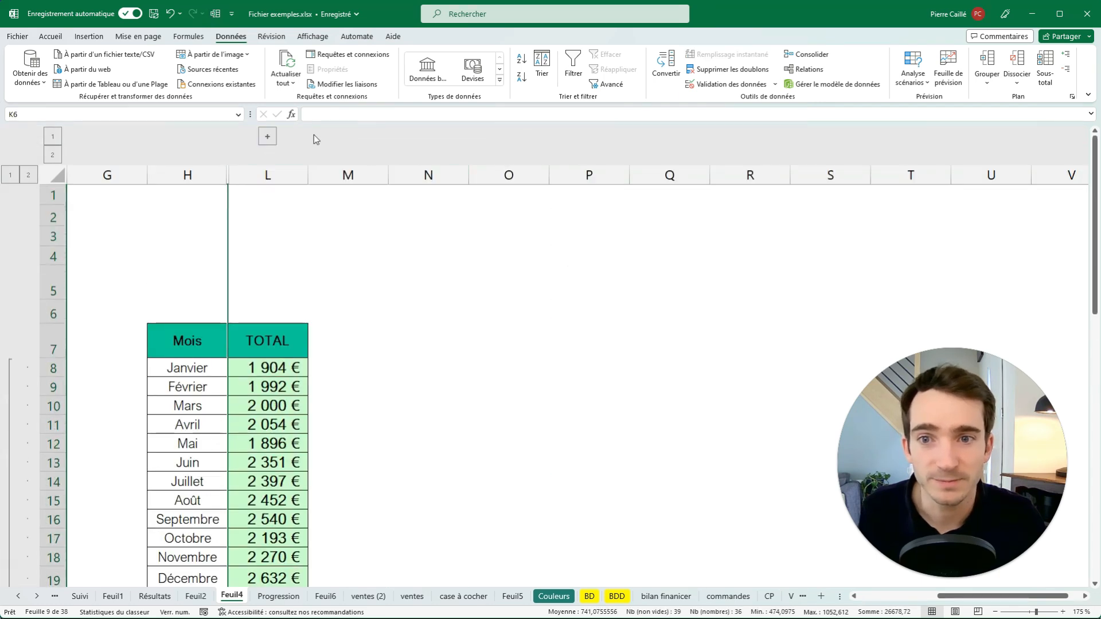
pyautogui.click(267, 137)
pyautogui.scroll(-2, 425, 235)
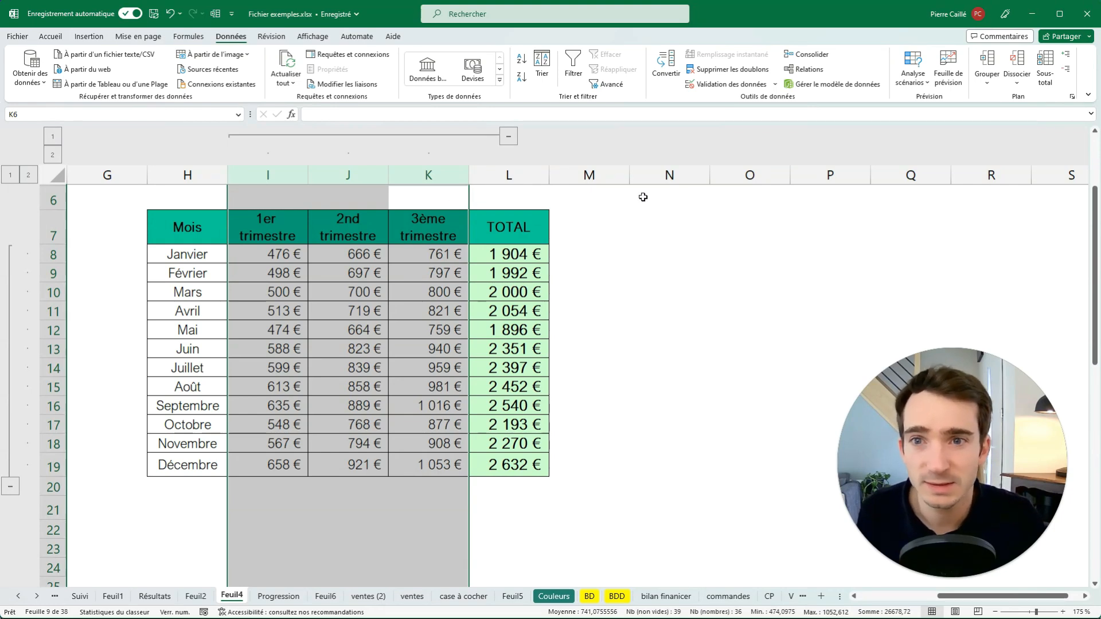
# - Add the Ungroup command (Dissocier) to the Quick Access Toolbar and ungroup columns I to K
pyautogui.click(1017, 82)
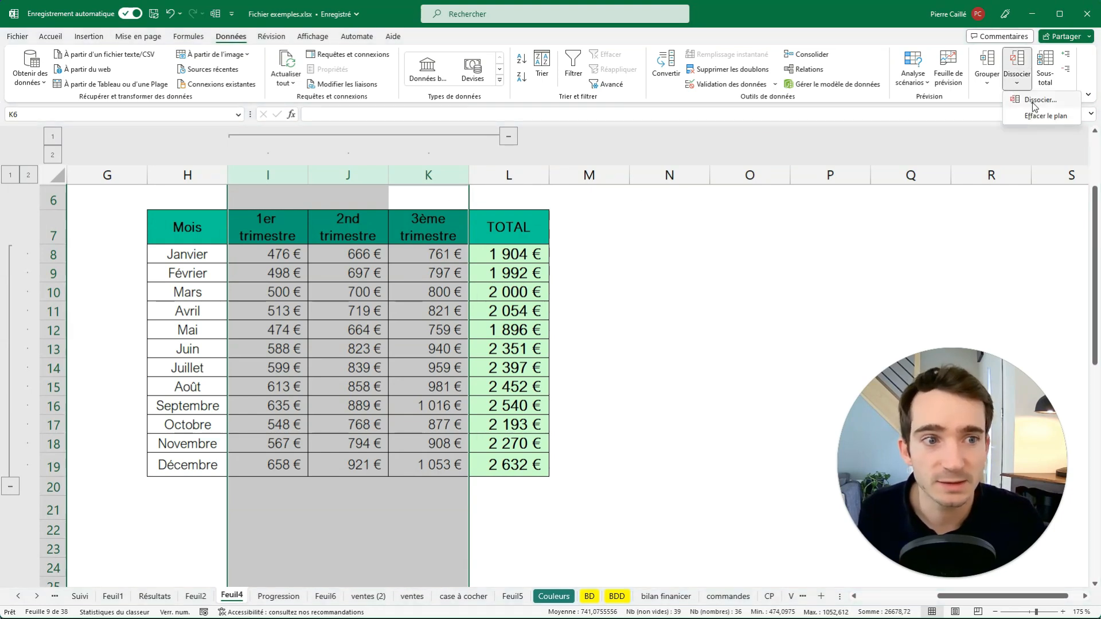
pyautogui.rightClick(1034, 102)
pyautogui.click(714, 273)
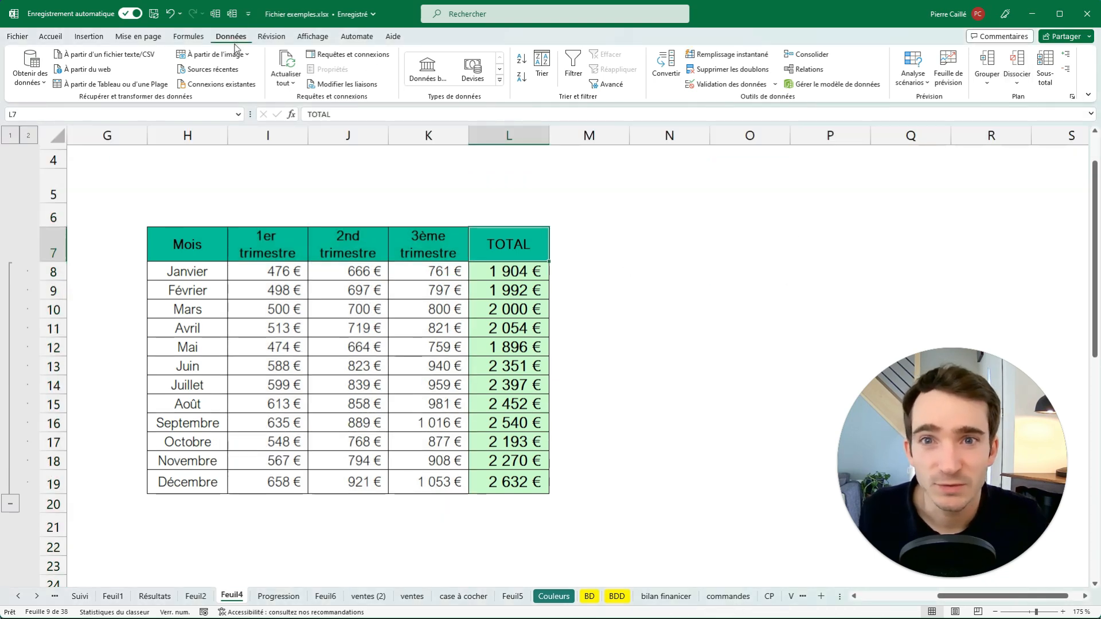
# - Add the 100% zoom command to the Quick Access Toolbar
pyautogui.click(312, 36)
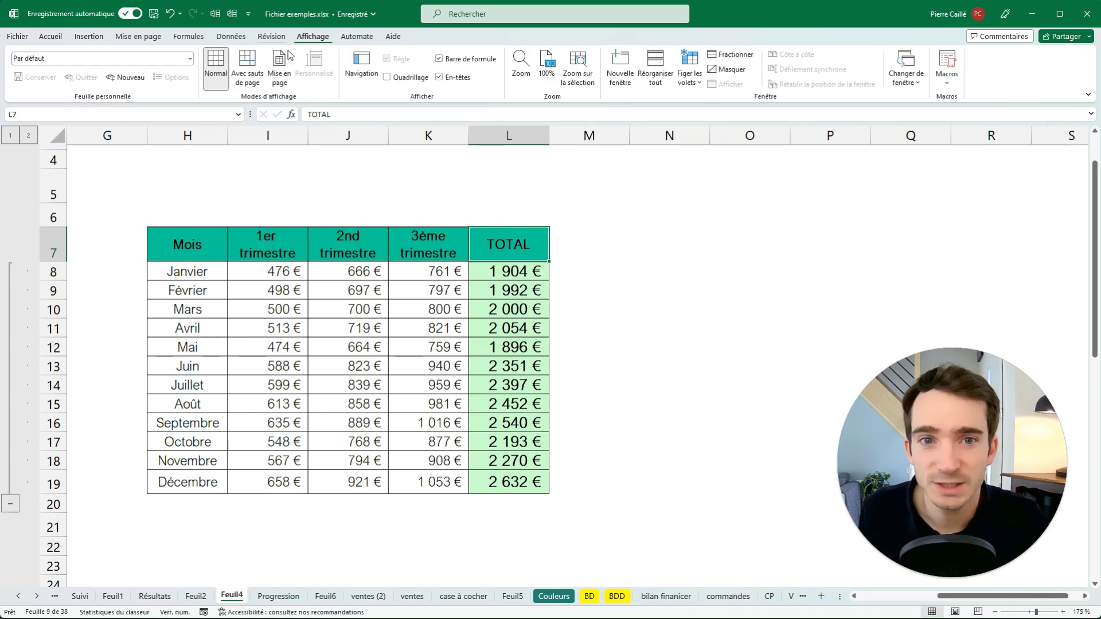
pyautogui.rightClick(548, 69)
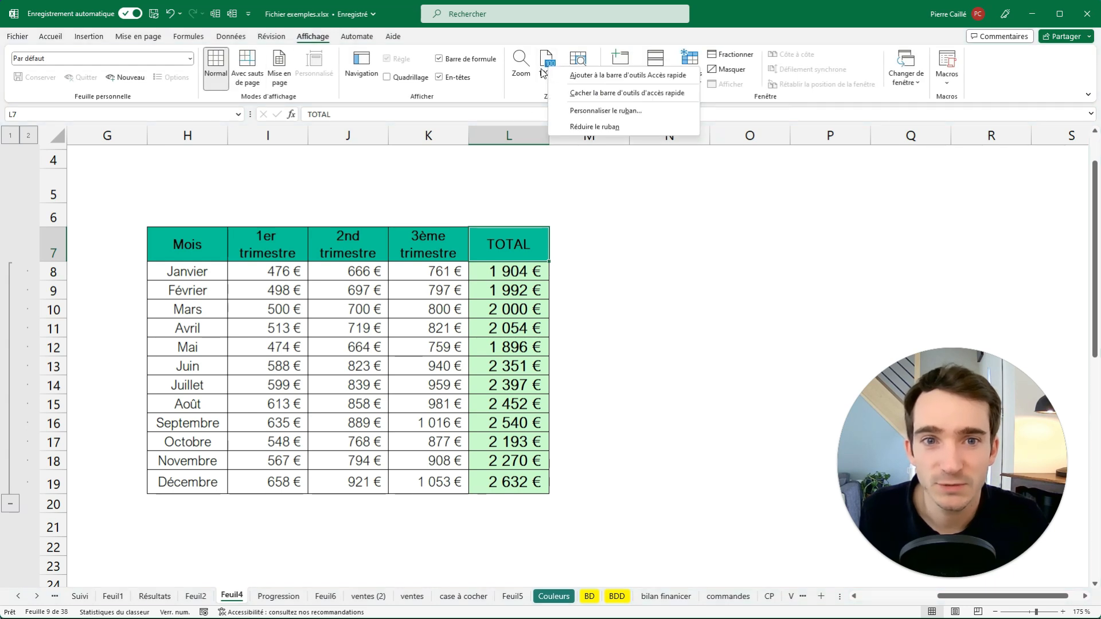
pyautogui.click(617, 81)
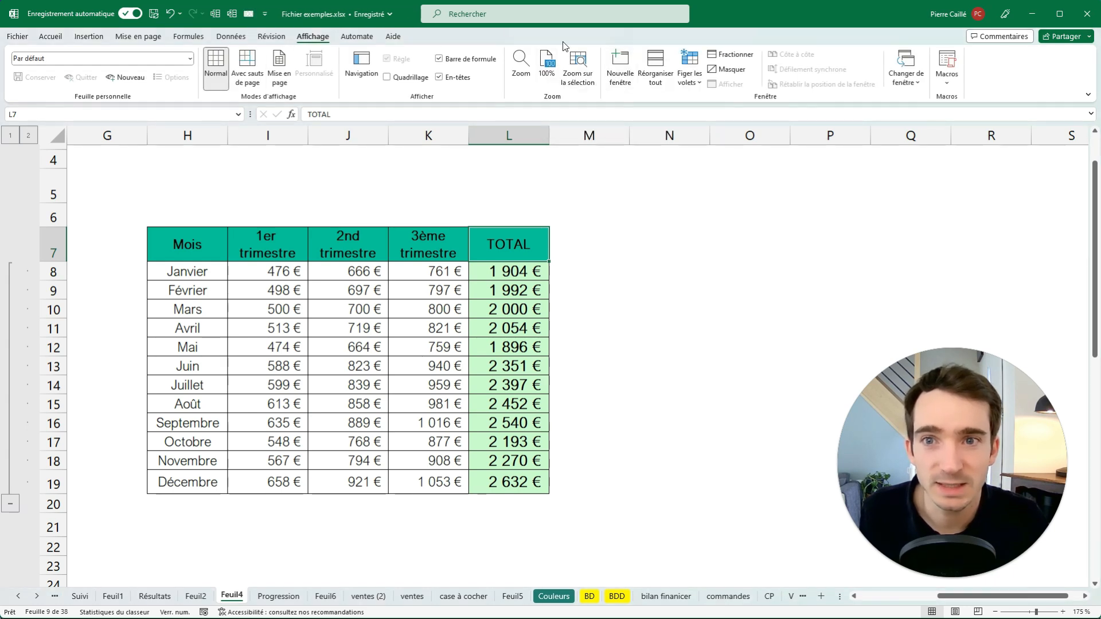
# - Set the sheet zoom to 100% with the quick access command, and remove that command from the Quick Access Toolbar
pyautogui.click(249, 14)
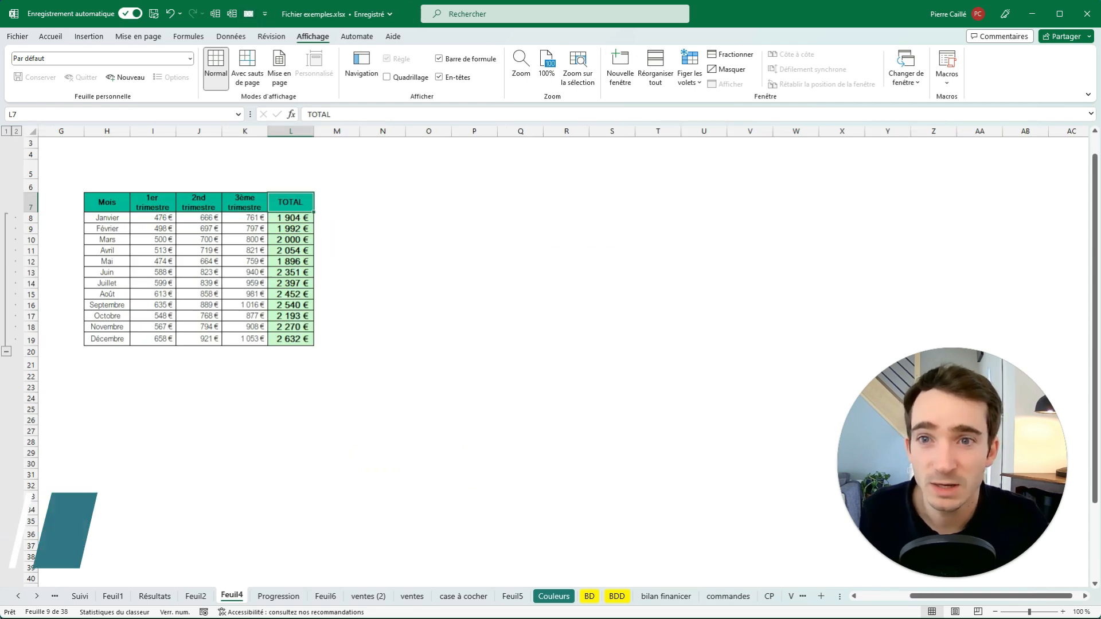
pyautogui.rightClick(254, 15)
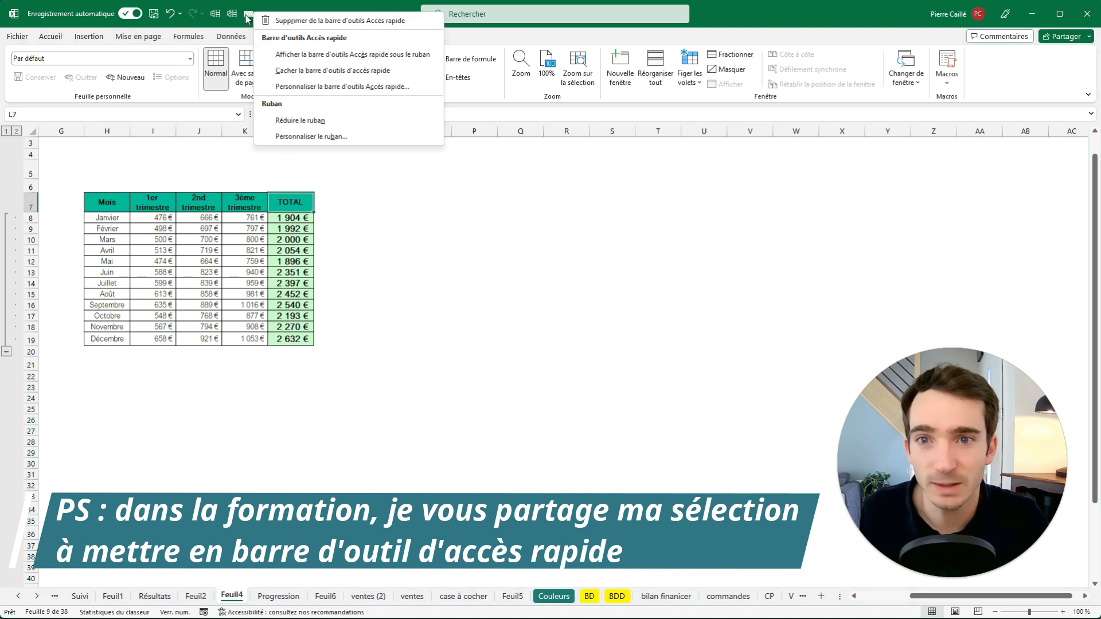
pyautogui.click(293, 20)
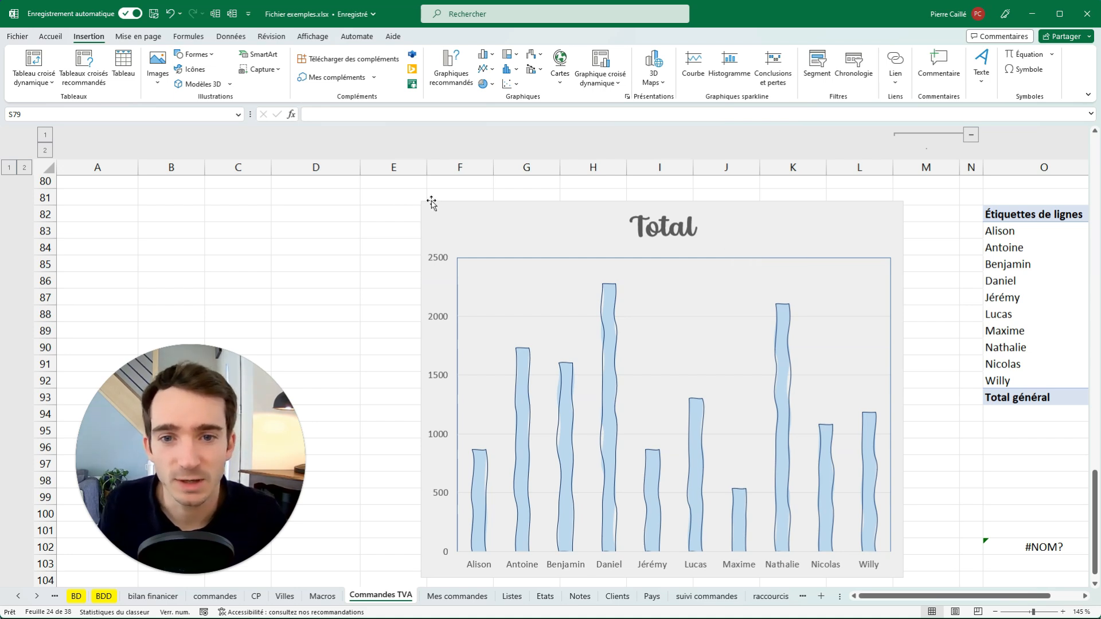
# - Open the chart area formatting of the Total column chart and turn on rounded corners (Angles arrondis) for its border
pyautogui.scroll(-1, 524, 212)
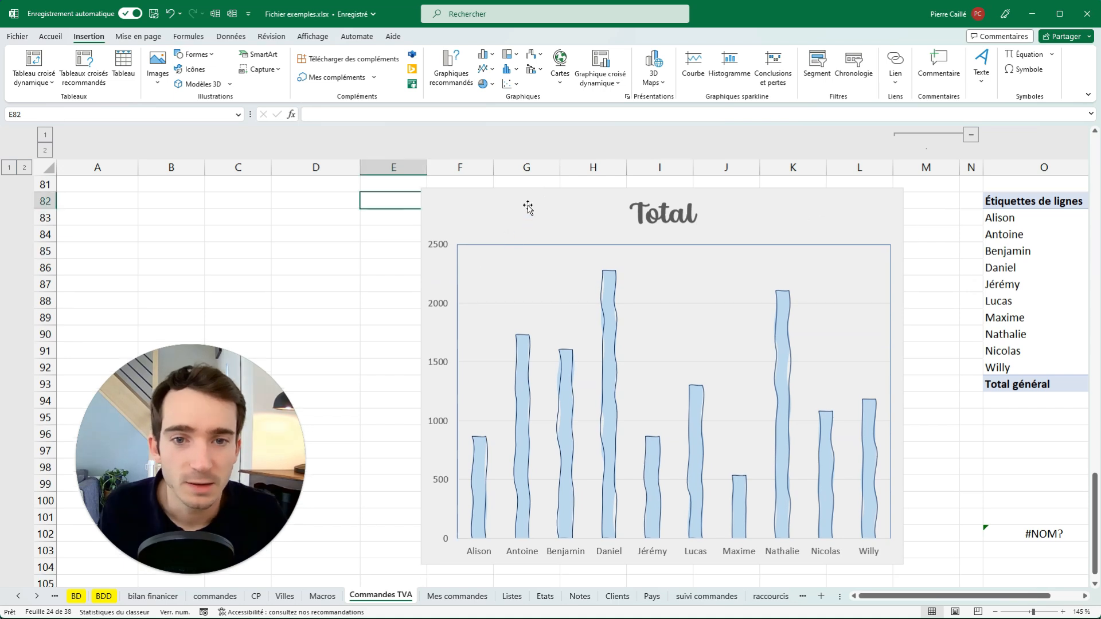
pyautogui.click(527, 207)
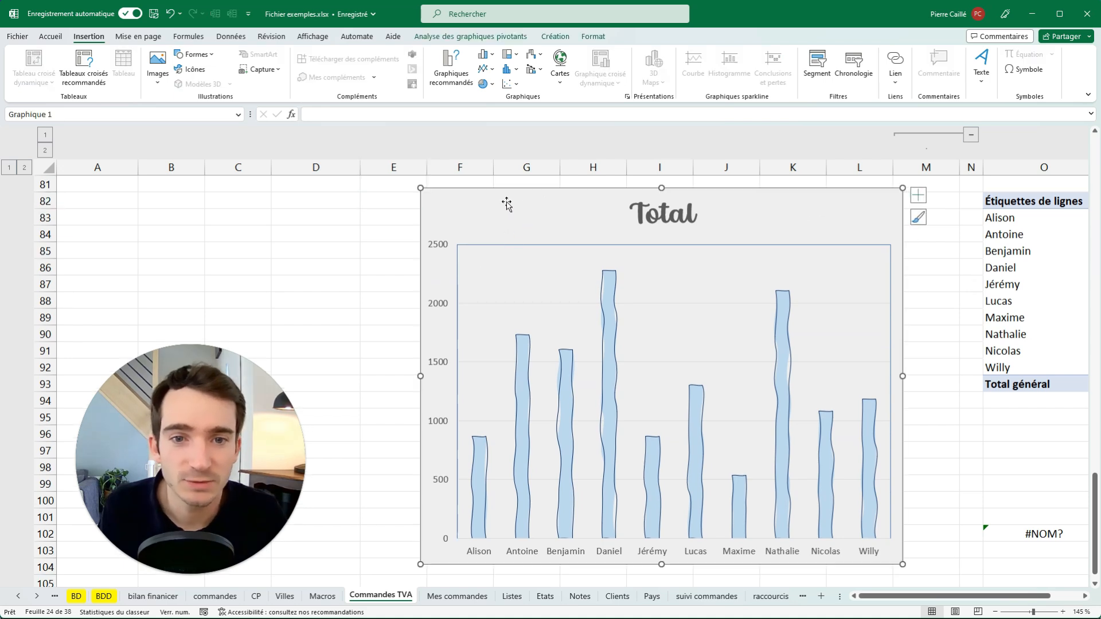
pyautogui.rightClick(506, 201)
pyautogui.click(548, 552)
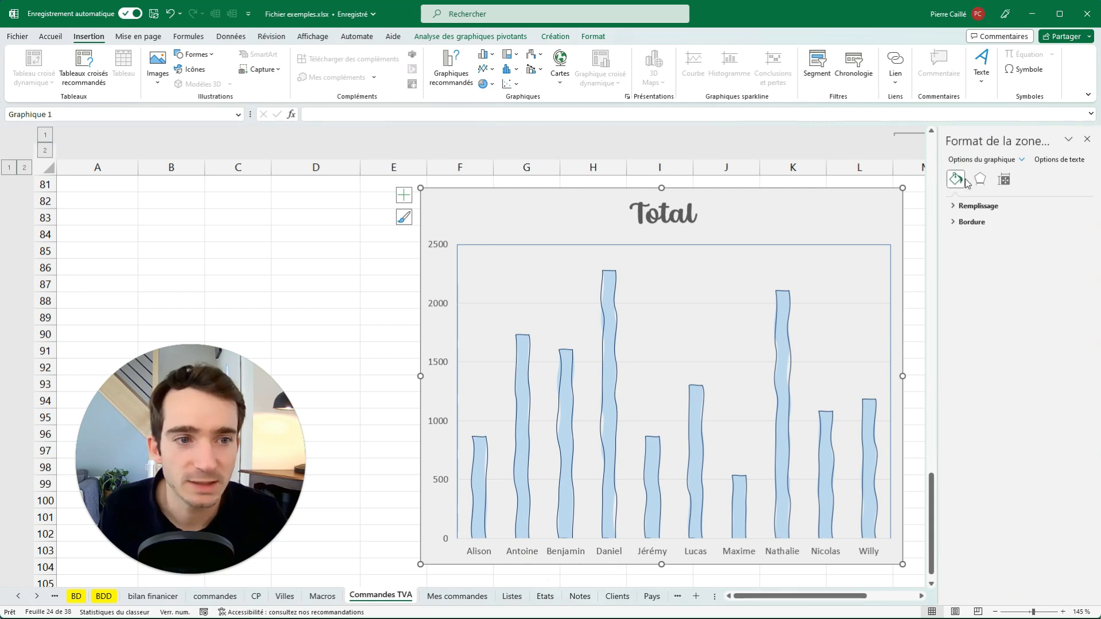
pyautogui.click(952, 224)
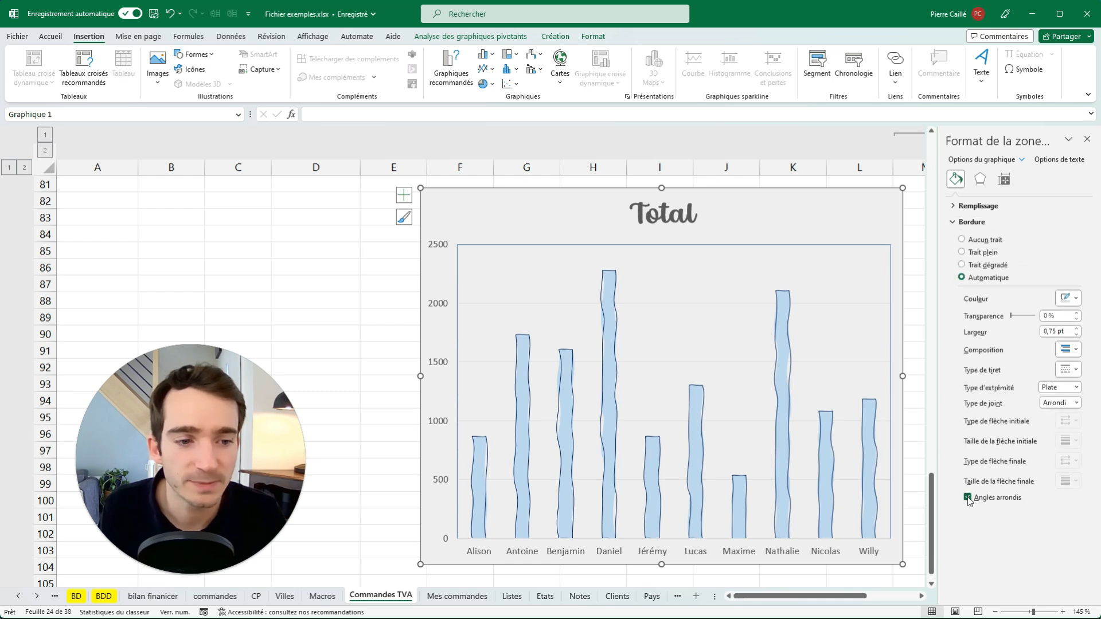
pyautogui.click(277, 233)
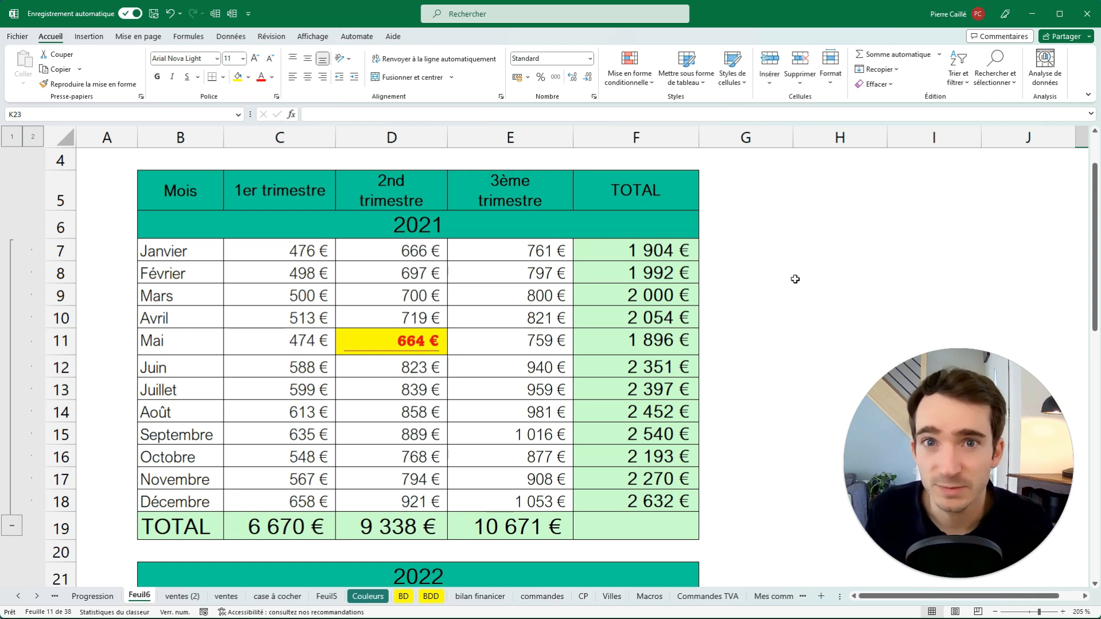
# - Copy the yellow and red formatting of cell D11 onto the September value in C15 with Format Painter
pyautogui.click(516, 340)
pyautogui.click(362, 345)
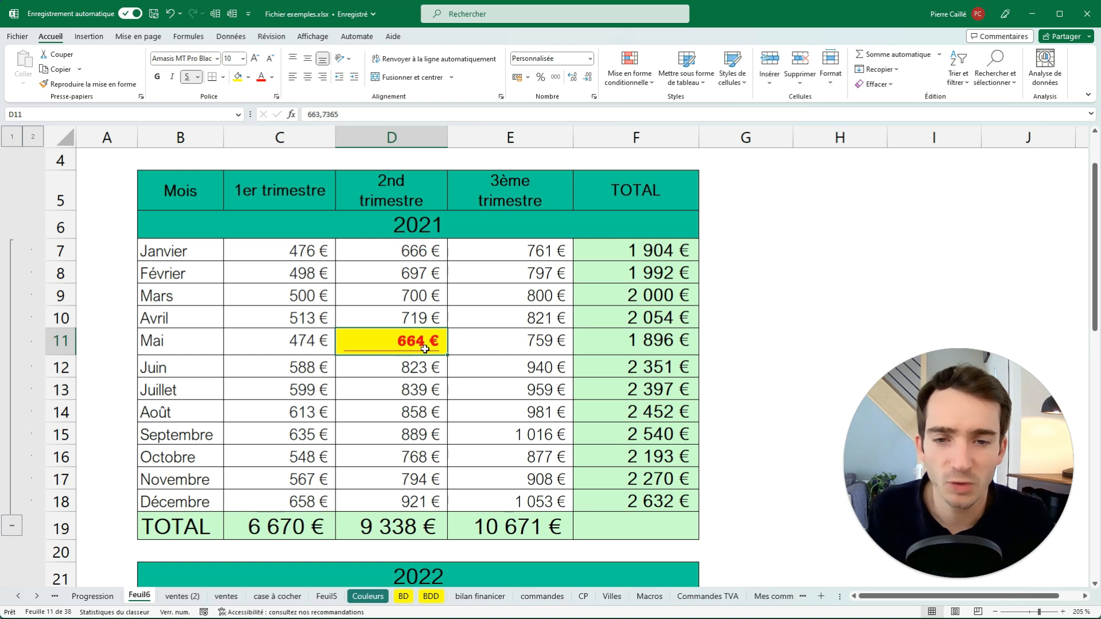
pyautogui.click(76, 85)
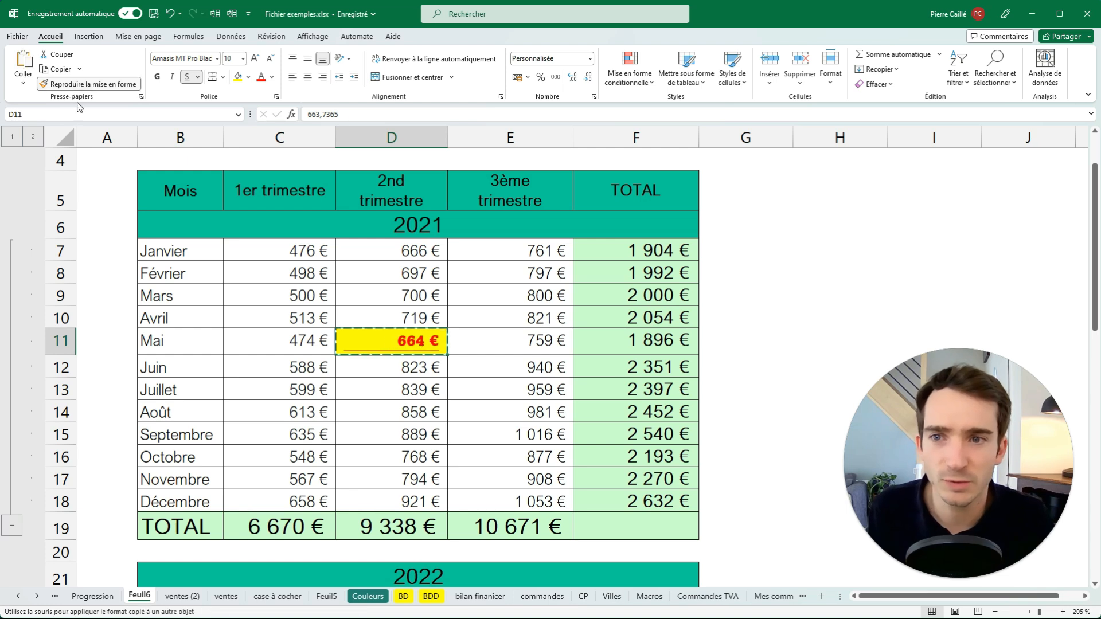
pyautogui.click(252, 431)
pyautogui.click(498, 397)
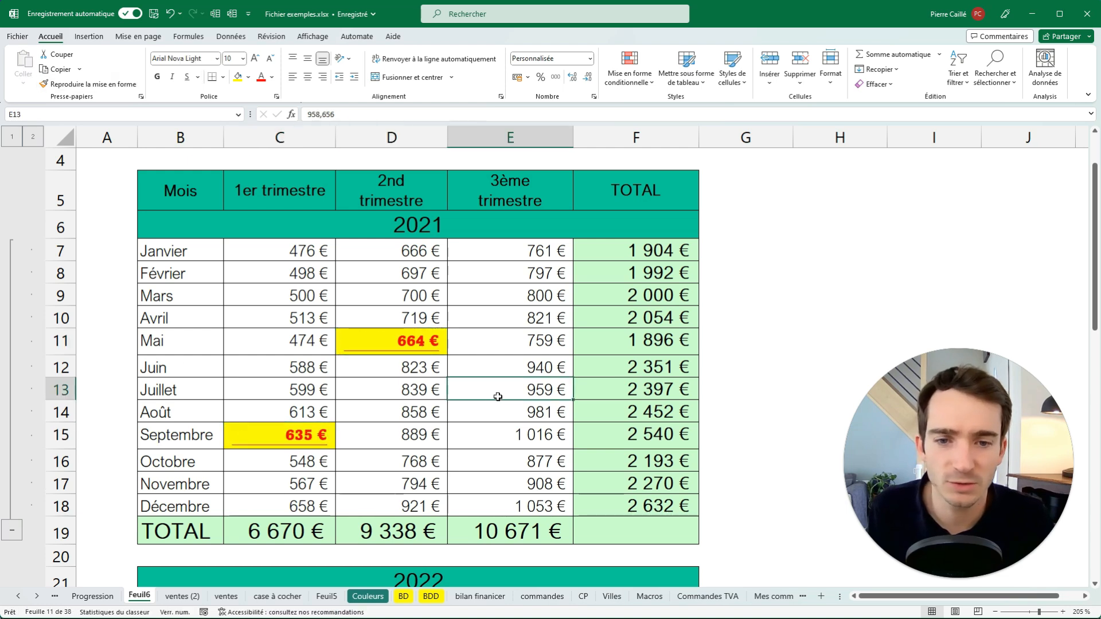
# - Copy the formatting of cell D11 onto the January value in E7 with Format Painter
pyautogui.click(408, 382)
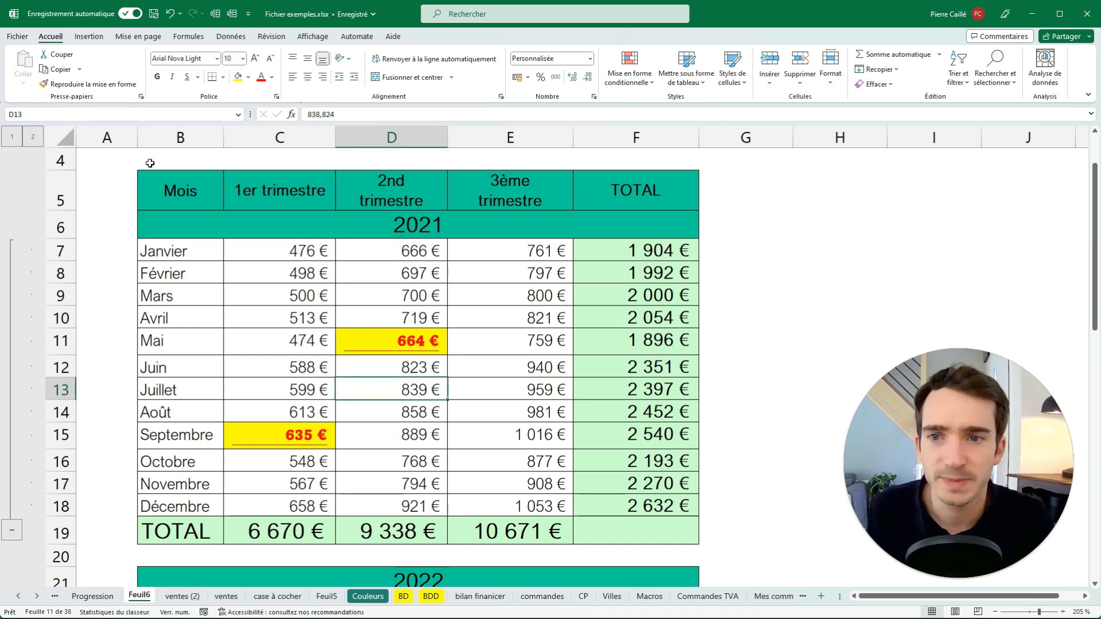
pyautogui.click(419, 341)
pyautogui.click(101, 84)
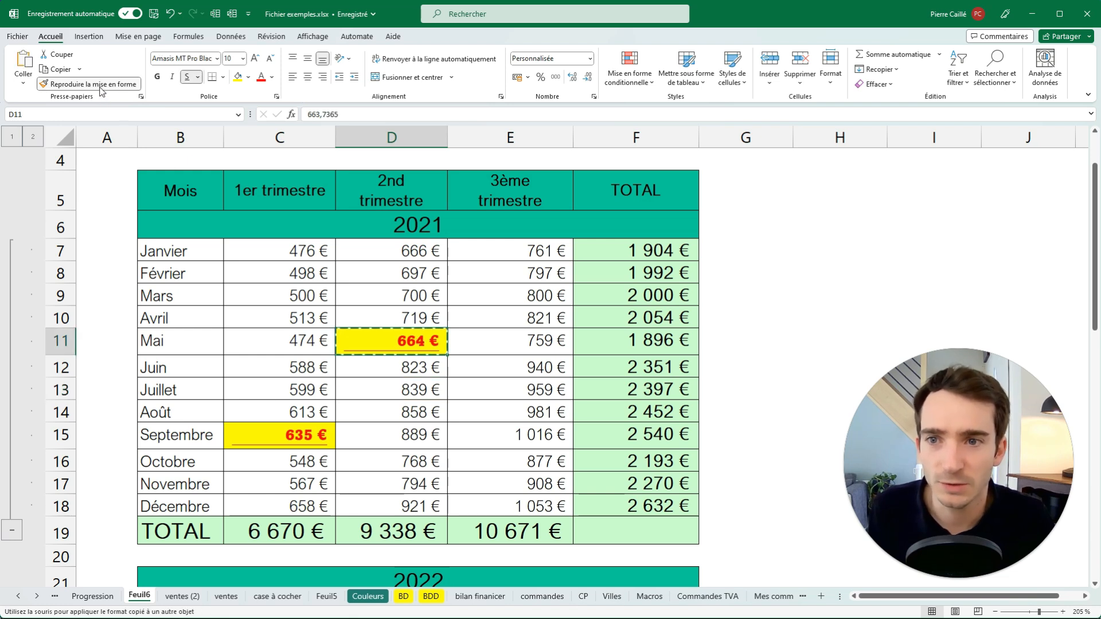
pyautogui.click(549, 254)
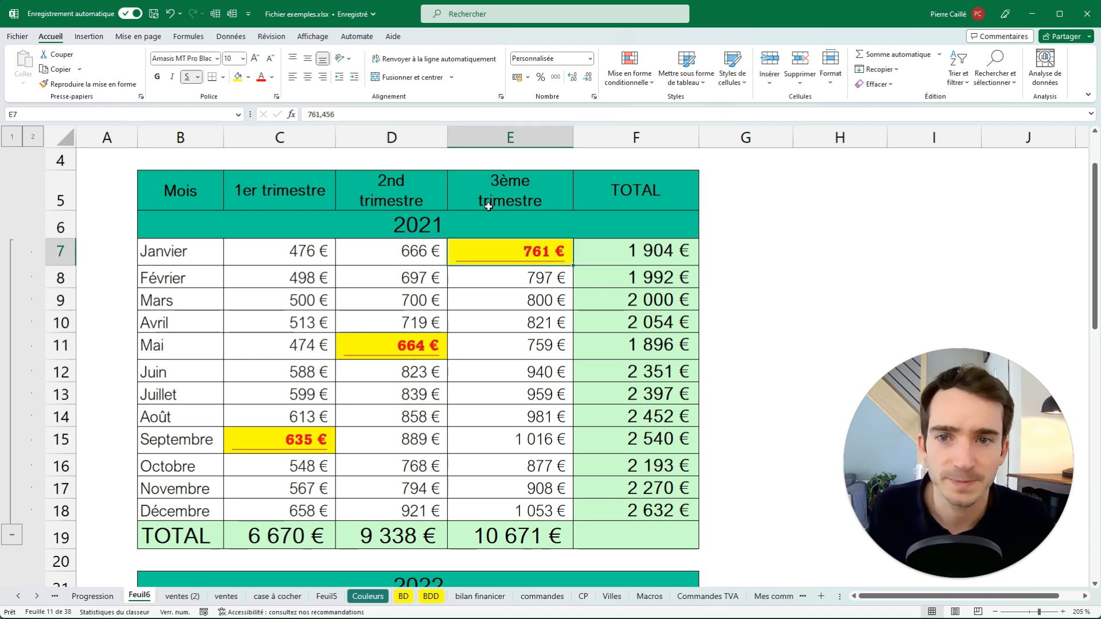
# - Lock Format Painter on E7's formatting and apply it to E9, D8, C7, F9, E14 and the TOTAL cells F10:F17
pyautogui.click(89, 85)
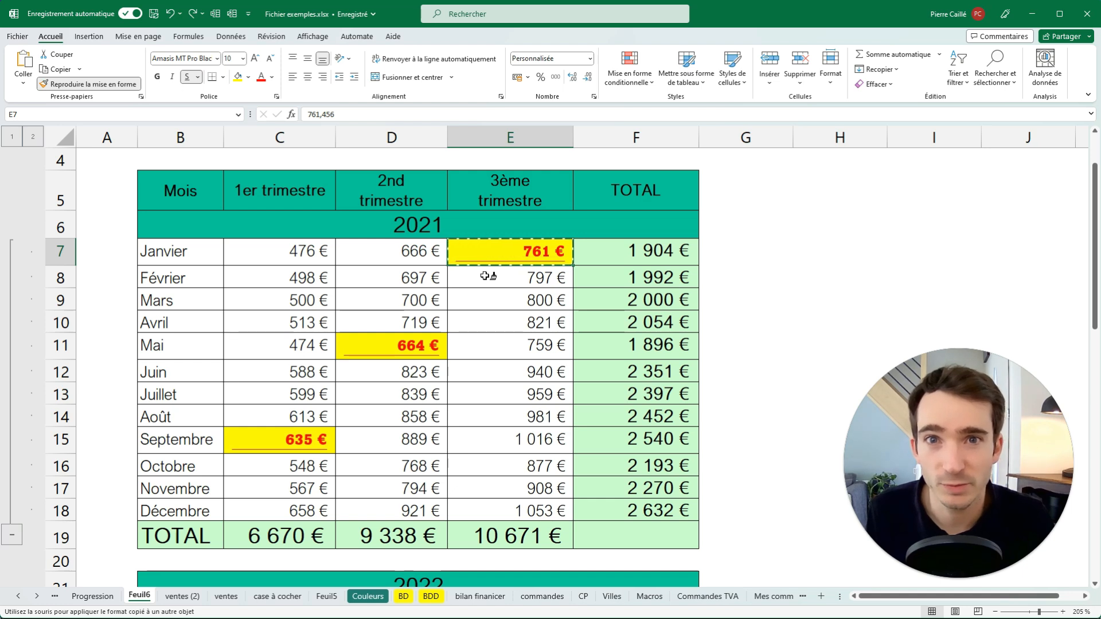
pyautogui.click(505, 300)
pyautogui.click(407, 278)
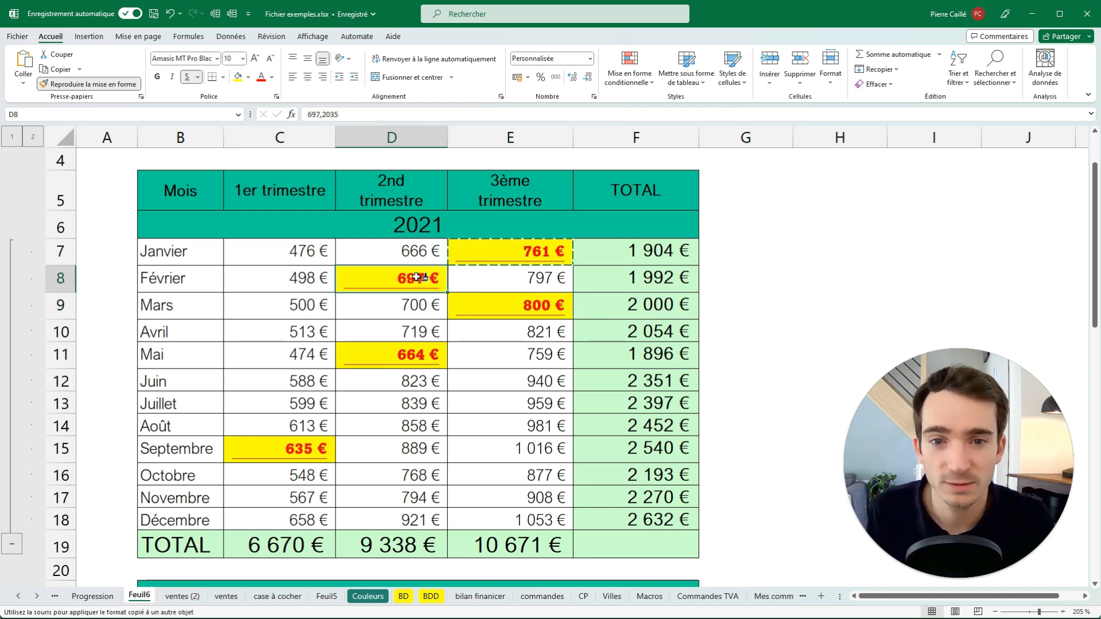
pyautogui.click(322, 252)
pyautogui.click(619, 305)
pyautogui.click(650, 447)
pyautogui.click(485, 426)
pyautogui.moveTo(625, 333); pyautogui.dragTo(637, 503)
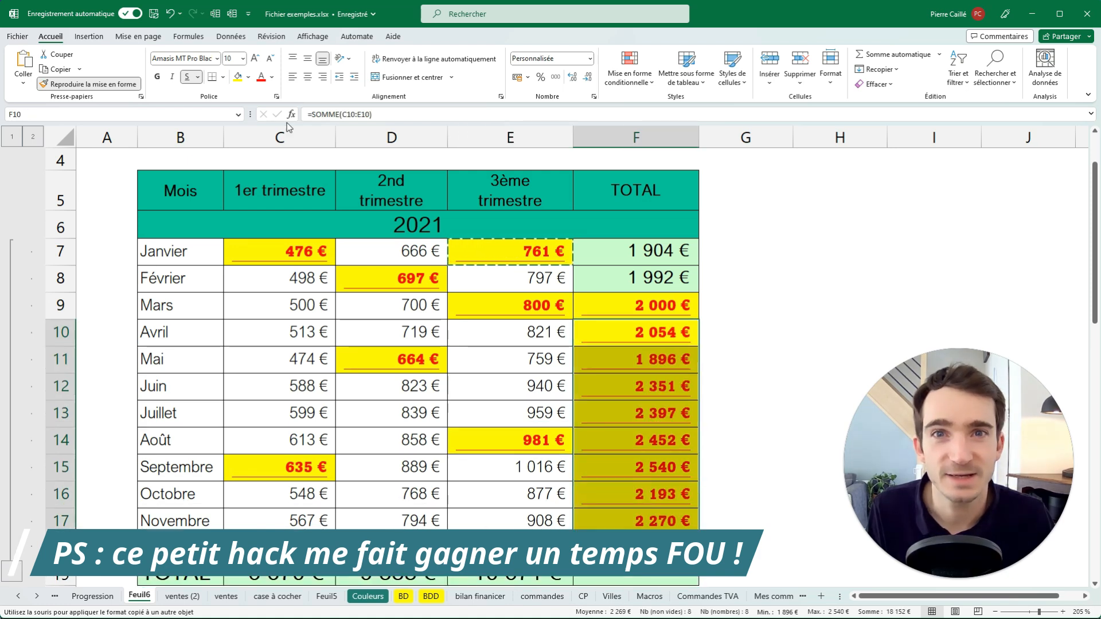